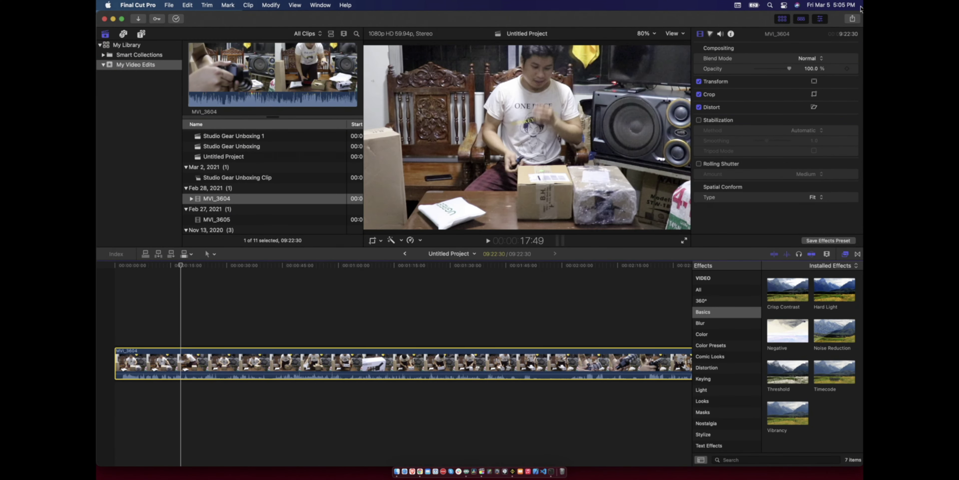
Show the Share menu listing DVD, Master File, Apple Devices and H.265 - 4K HEVC destinations.
{"action": "left_click", "coordinate": [852, 18]}
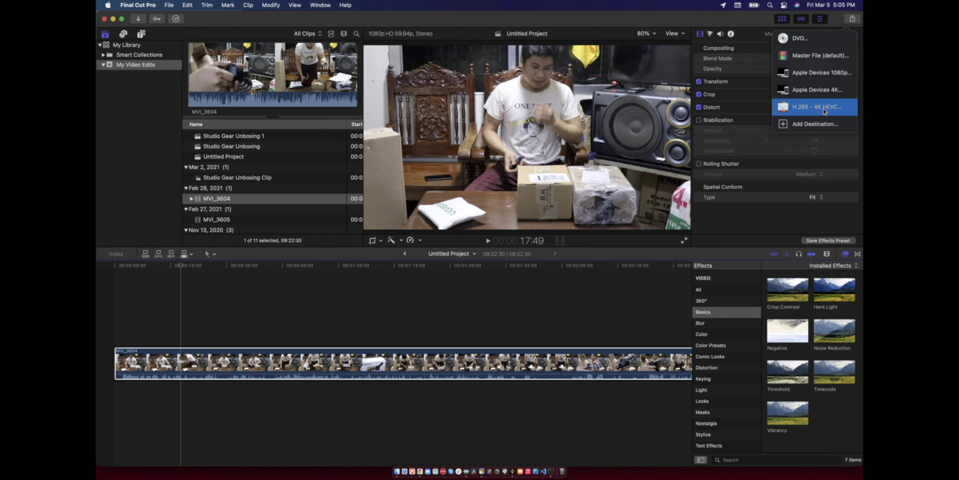
Inspect the H.265 - 4K HEVC destination's details in the Add Destination settings.
{"action": "left_click", "coordinate": [820, 122]}
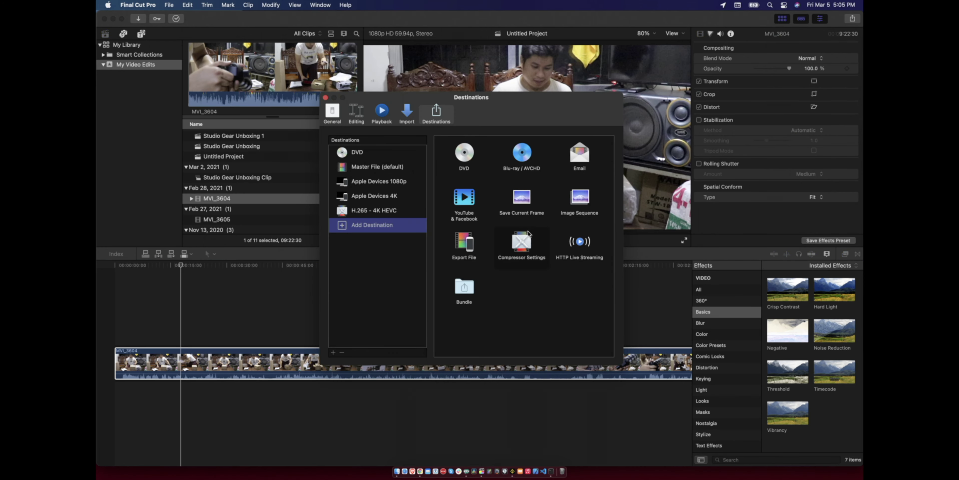
{"action": "left_click", "coordinate": [375, 209]}
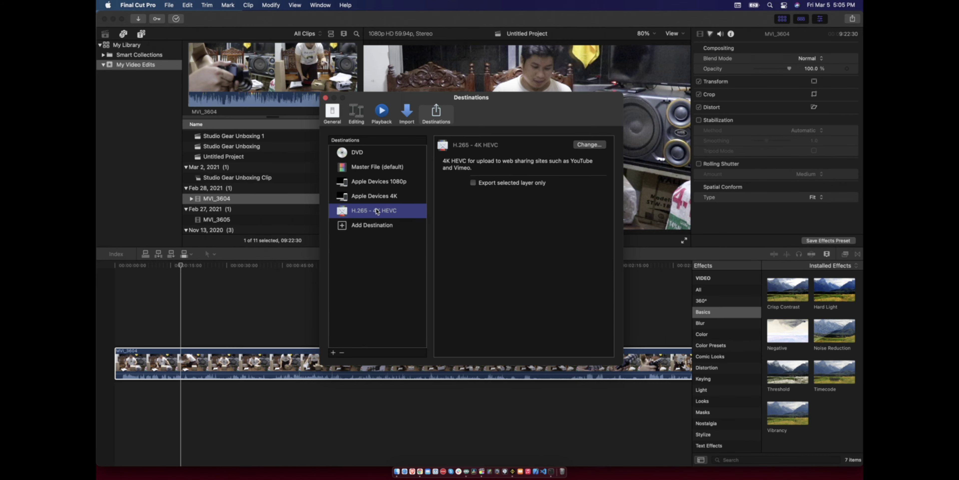
{"action": "left_click", "coordinate": [325, 97]}
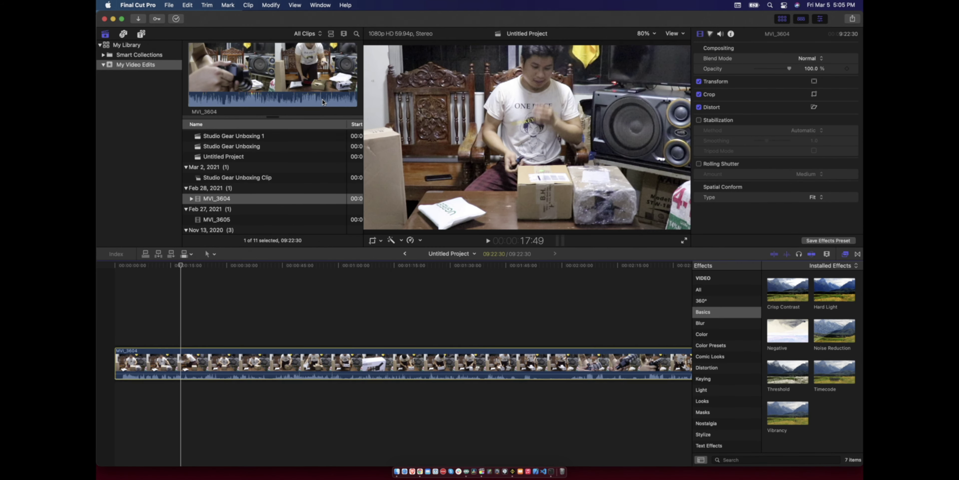
Start sharing with H.265 - 4K HEVC, then cancel the export.
{"action": "left_click", "coordinate": [852, 19]}
{"action": "left_click", "coordinate": [801, 108]}
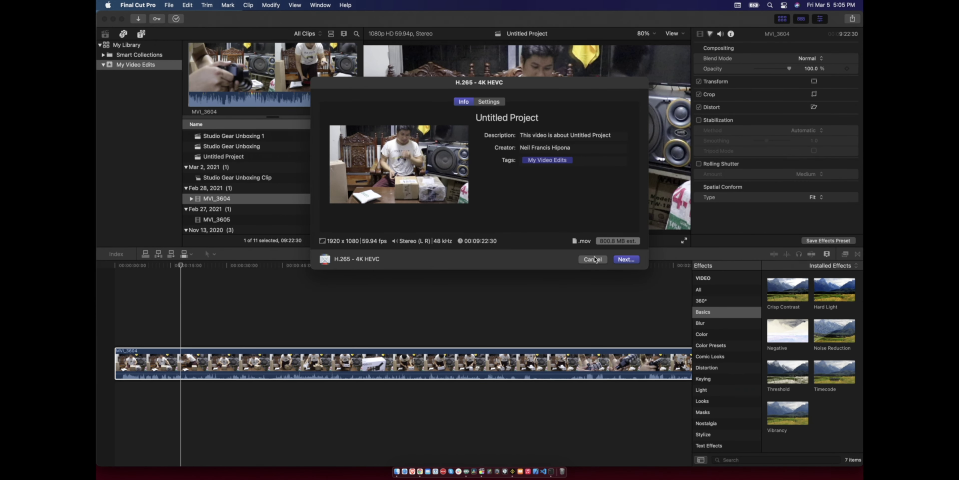
{"action": "left_click", "coordinate": [699, 277]}
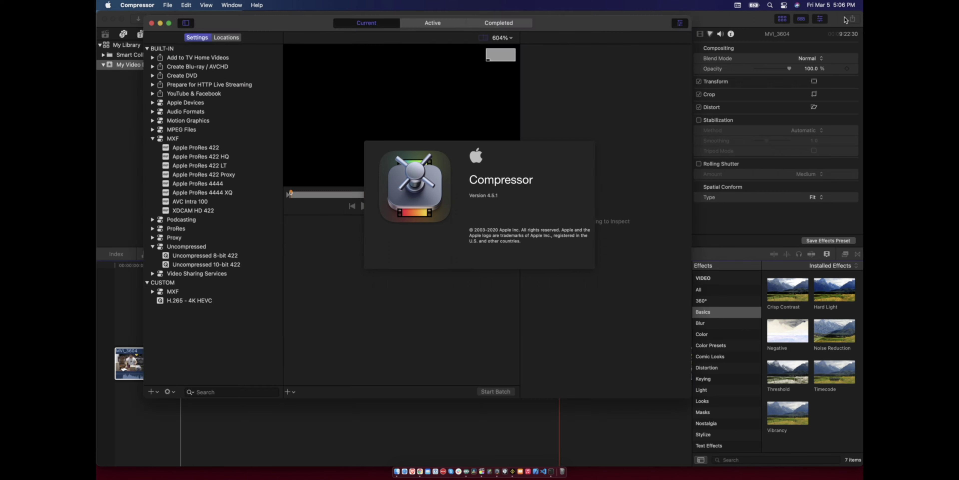
Add a new Compressor Settings destination and expand the Built-in settings list.
{"action": "left_click", "coordinate": [852, 19]}
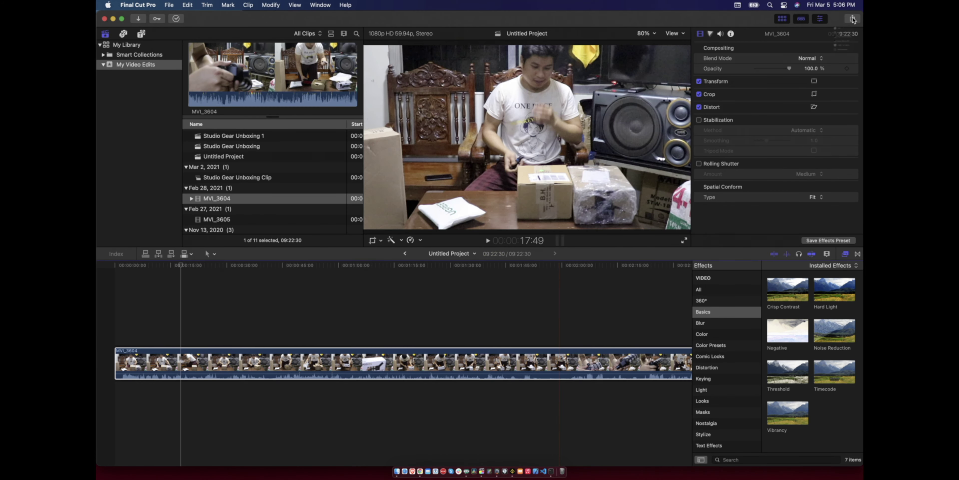
{"action": "left_click", "coordinate": [852, 19]}
{"action": "left_click", "coordinate": [815, 124]}
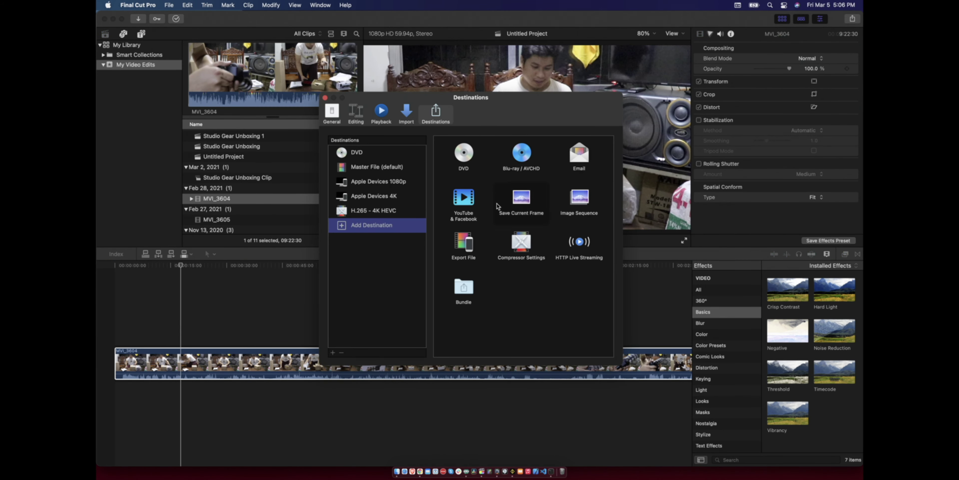
{"action": "left_click", "coordinate": [509, 249]}
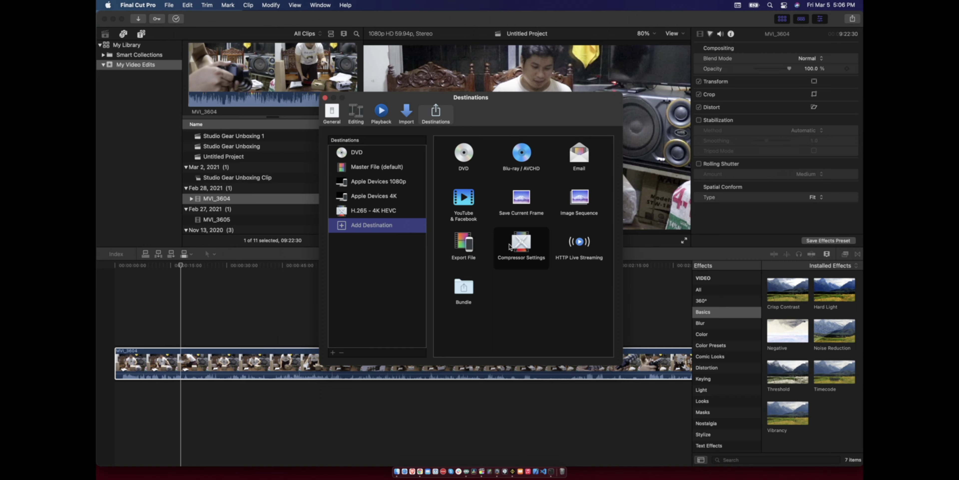
{"action": "double_click", "coordinate": [509, 247]}
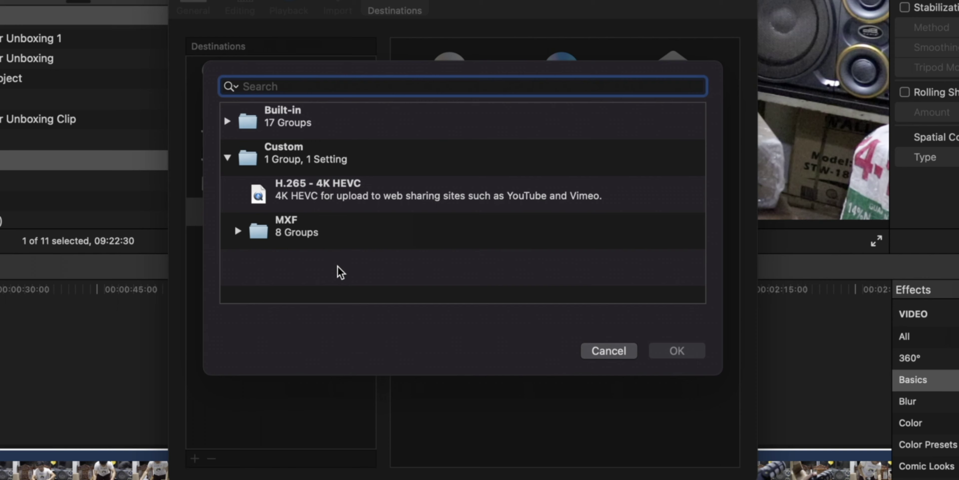
{"action": "left_click", "coordinate": [228, 123]}
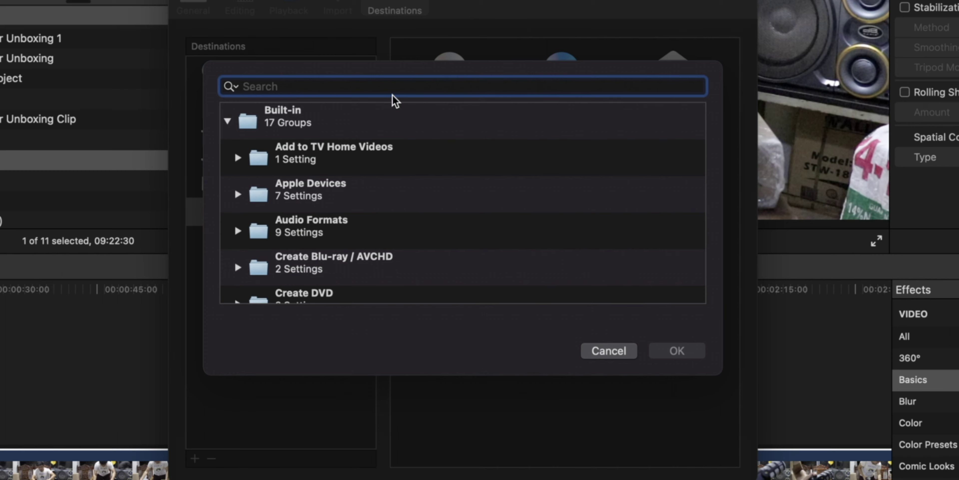
Search the settings for 'hevc' and select Apple Devices 4K (HEVC 10-bit).
{"action": "type", "text": "h"}
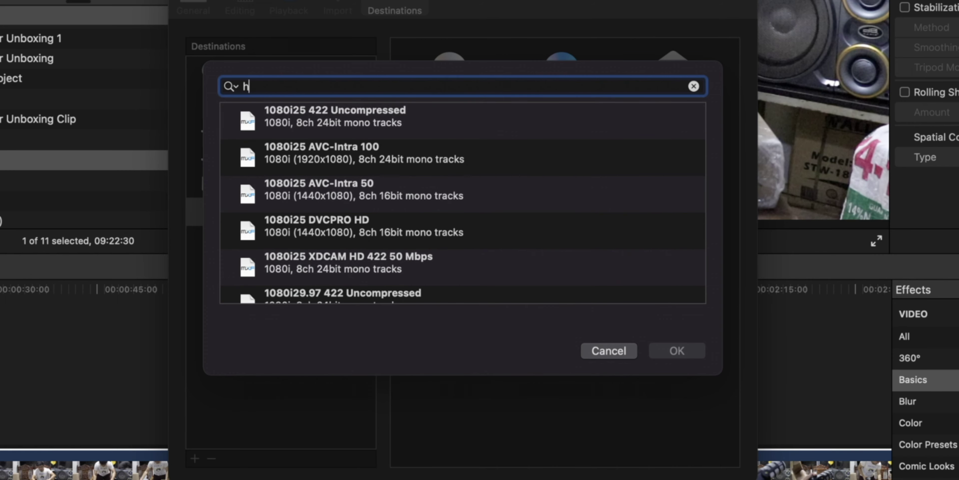
{"action": "type", "text": "ve"}
{"action": "key", "text": "BackSpace"}
{"action": "key", "text": "BackSpace"}
{"action": "key", "text": "BackSpace"}
{"action": "type", "text": "hv"}
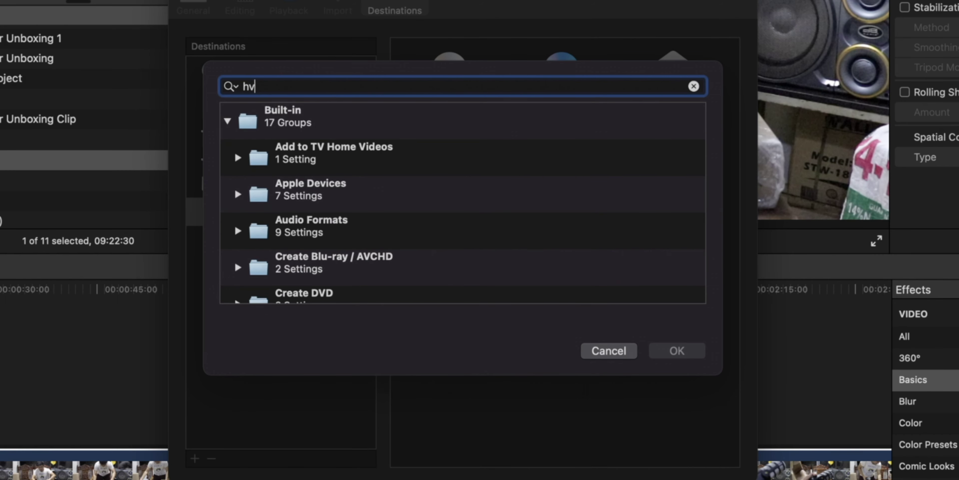
{"action": "type", "text": "ec"}
{"action": "key", "text": "BackSpace"}
{"action": "key", "text": "BackSpace"}
{"action": "key", "text": "BackSpace"}
{"action": "type", "text": "evc"}
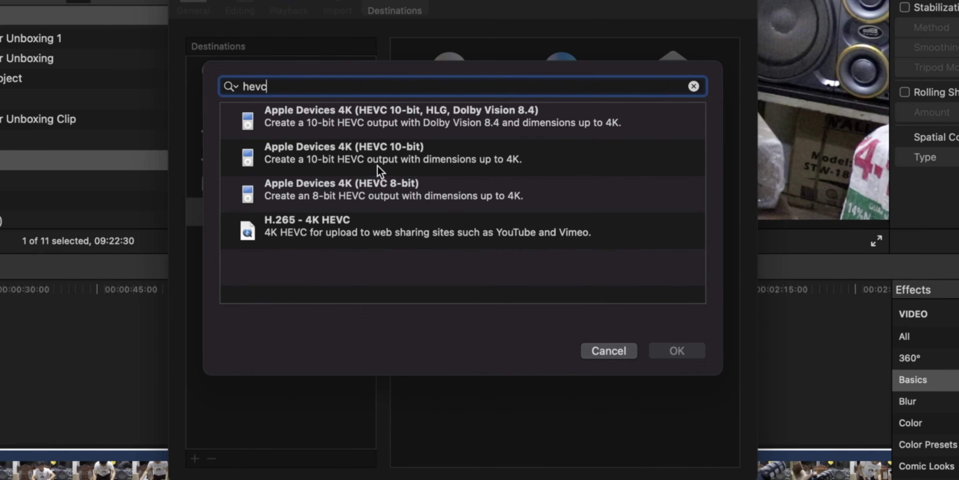
{"action": "left_click", "coordinate": [378, 166]}
{"action": "left_click", "coordinate": [379, 188]}
{"action": "left_click", "coordinate": [381, 165]}
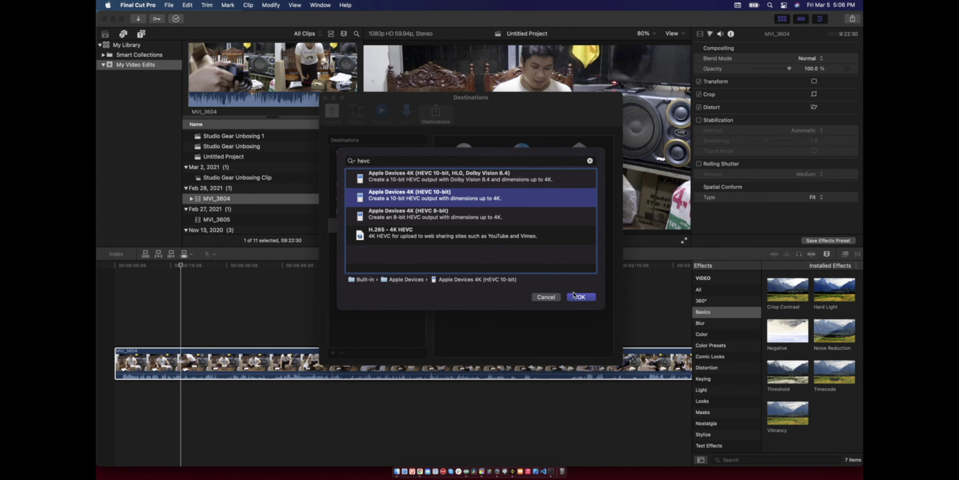
Confirm Apple Devices 4K (HEVC 10-bit) as the new share destination.
{"action": "left_click", "coordinate": [578, 297]}
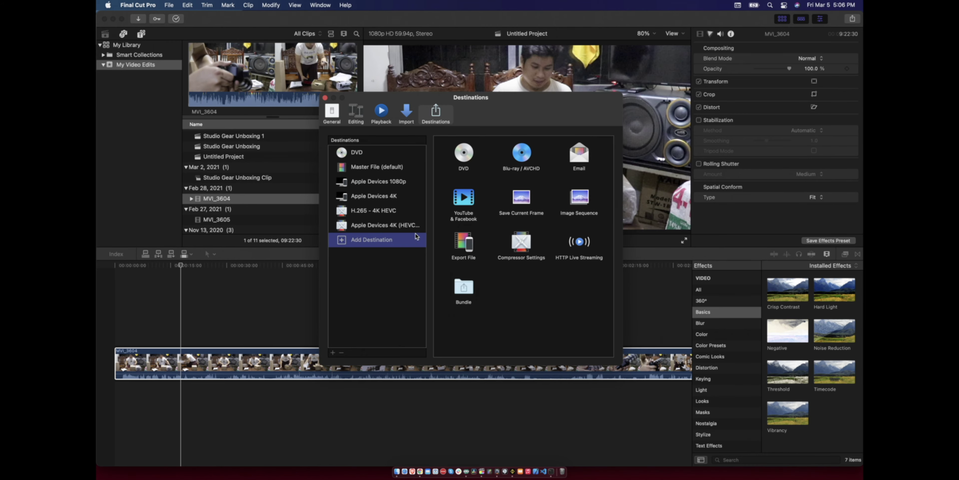
{"action": "left_click", "coordinate": [386, 225]}
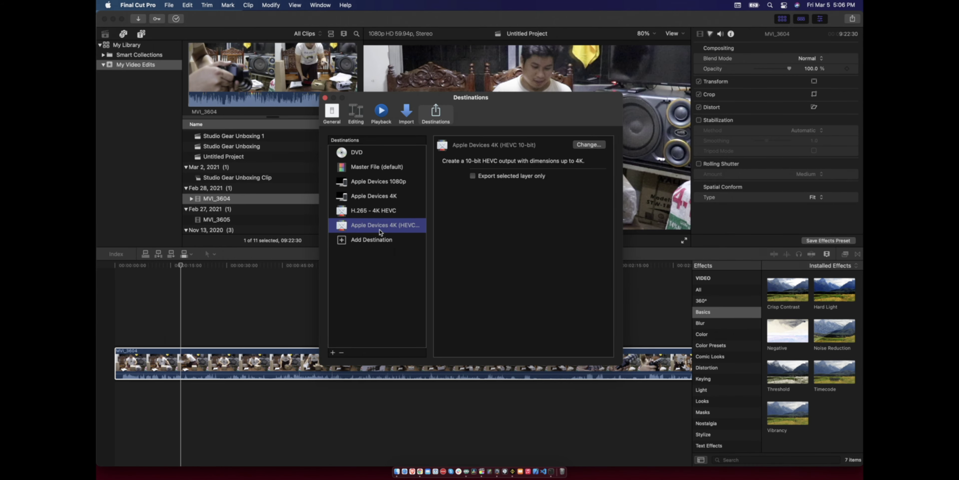
{"action": "left_click", "coordinate": [325, 97]}
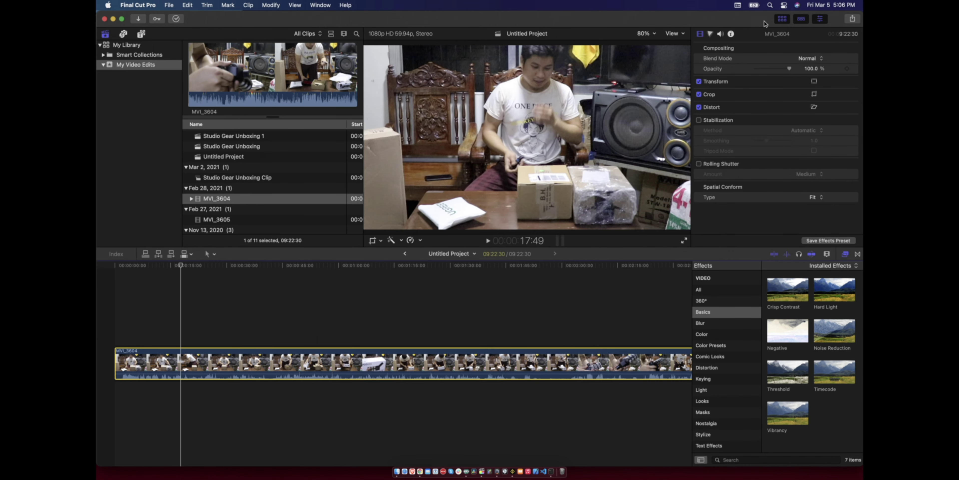
Start sharing with Apple Devices 4K (HEVC 10-bit), then cancel and dismiss the Share menu.
{"action": "left_click", "coordinate": [852, 19]}
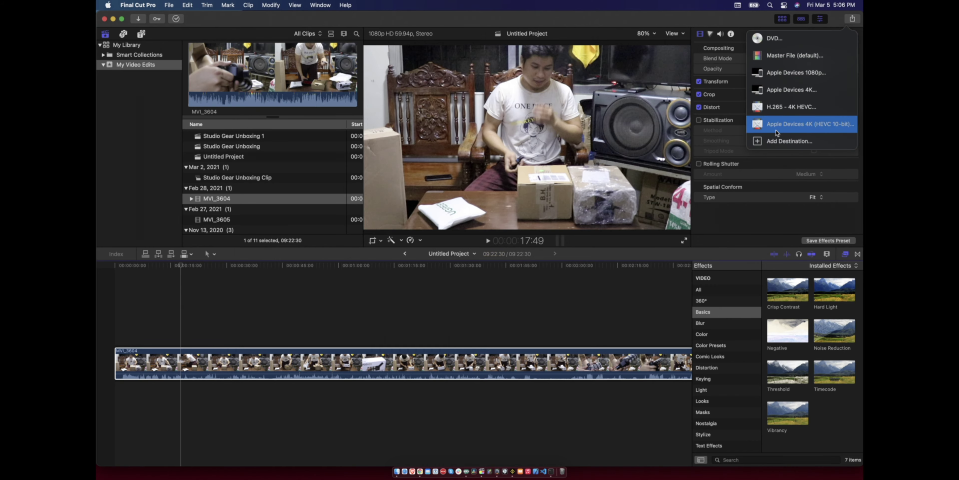
{"action": "left_click", "coordinate": [776, 129]}
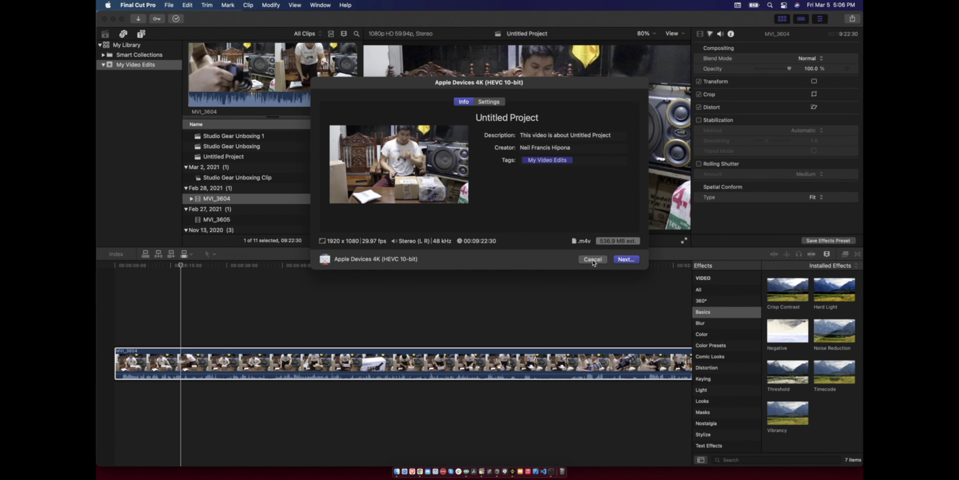
{"action": "left_click", "coordinate": [592, 260]}
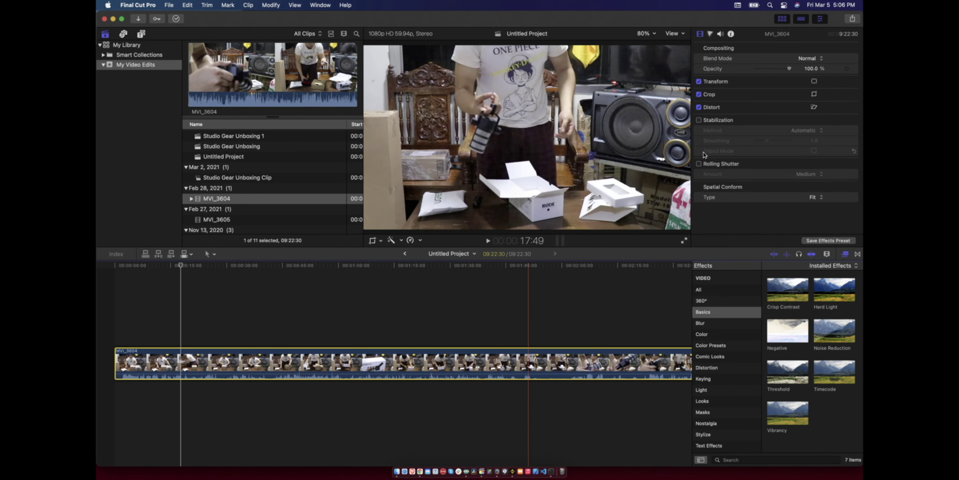
{"action": "left_click", "coordinate": [853, 18]}
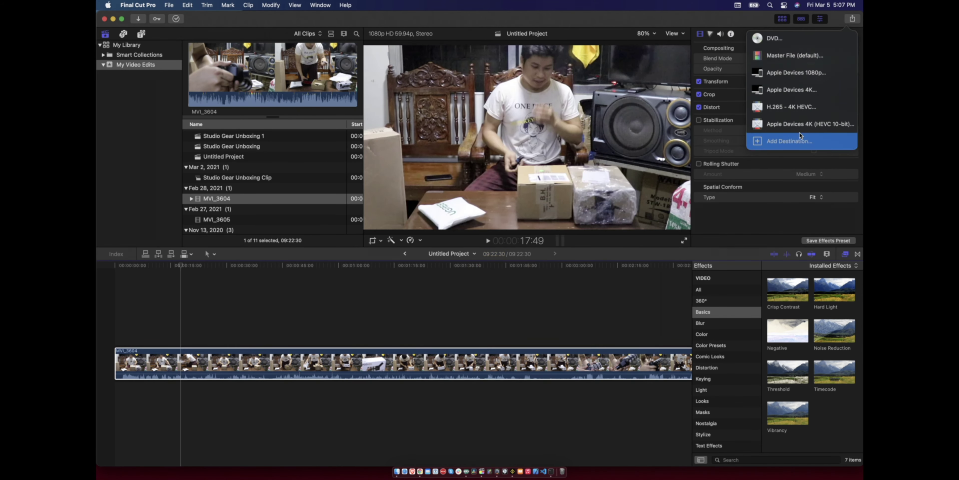
{"action": "left_click", "coordinate": [544, 293]}
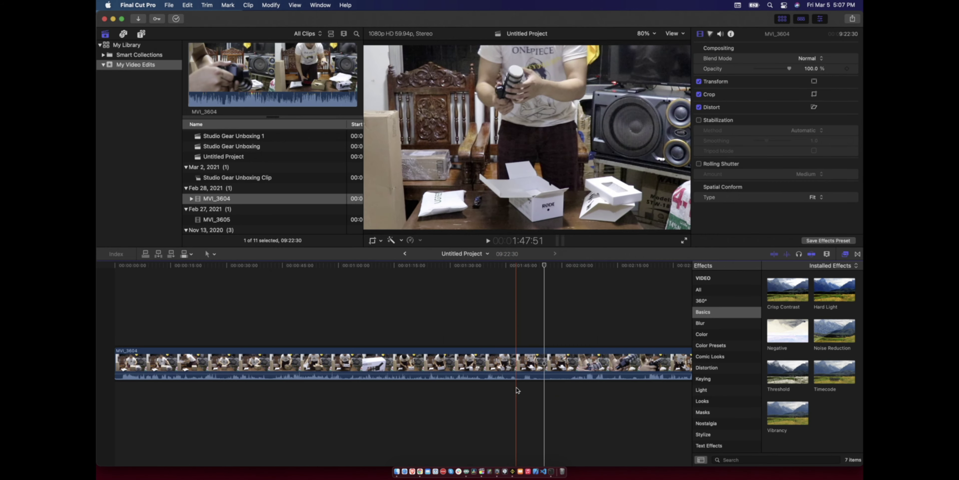
In Compressor, select the Apple Devices 4K (HEVC 8-bit) preset under Apple Devices.
{"action": "left_click", "coordinate": [499, 471]}
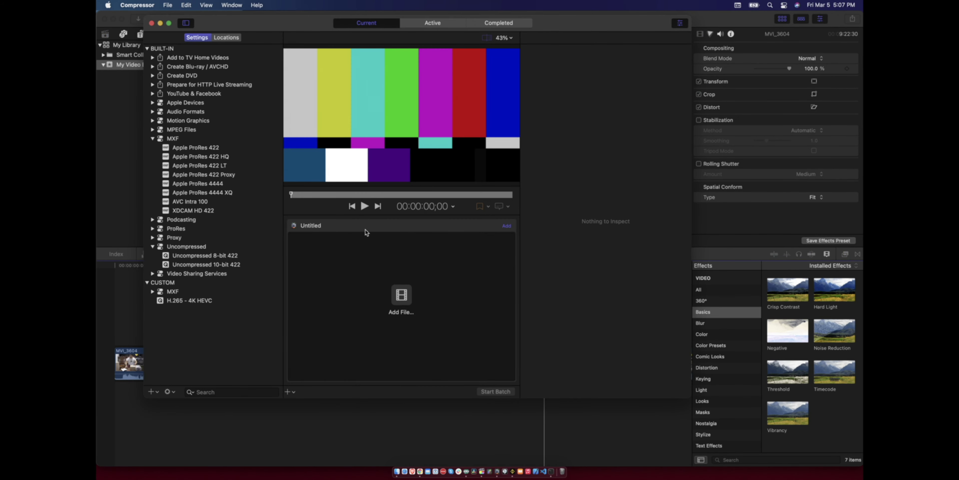
{"action": "left_click", "coordinate": [205, 148]}
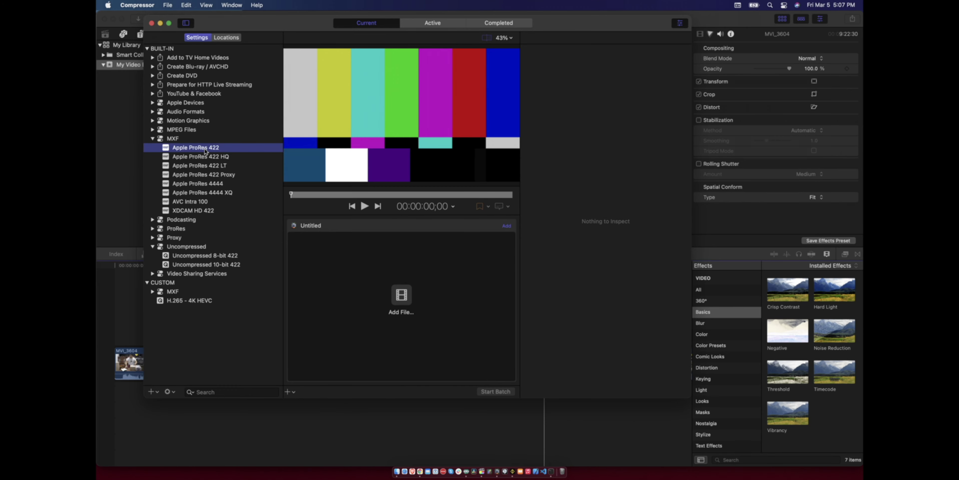
{"action": "left_click", "coordinate": [152, 138]}
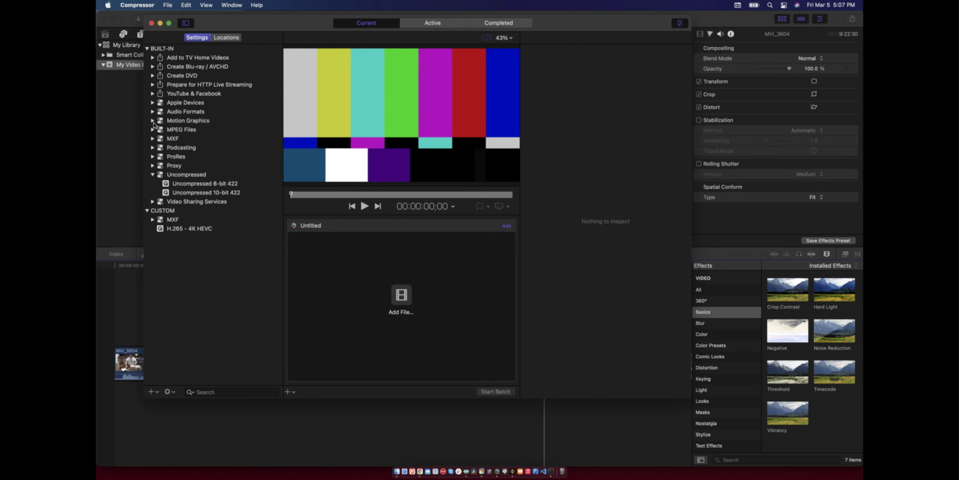
{"action": "left_click", "coordinate": [152, 102]}
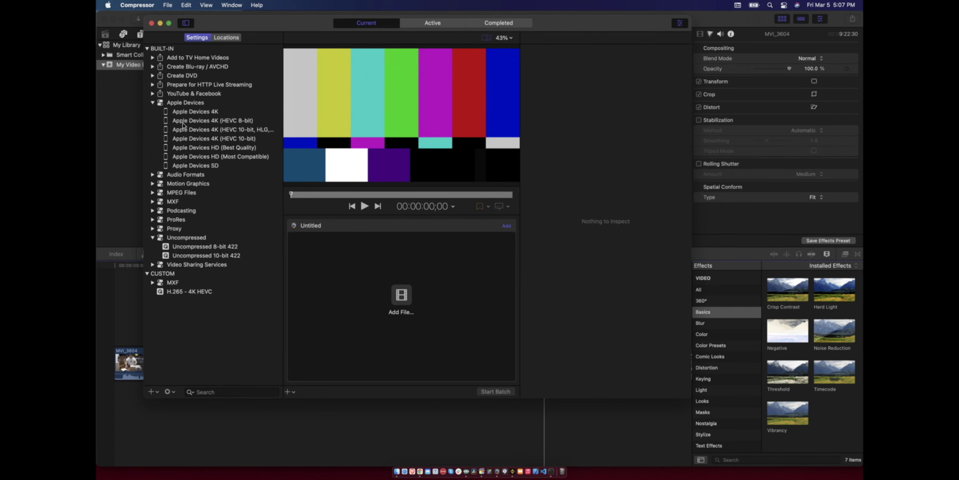
{"action": "left_click", "coordinate": [203, 121]}
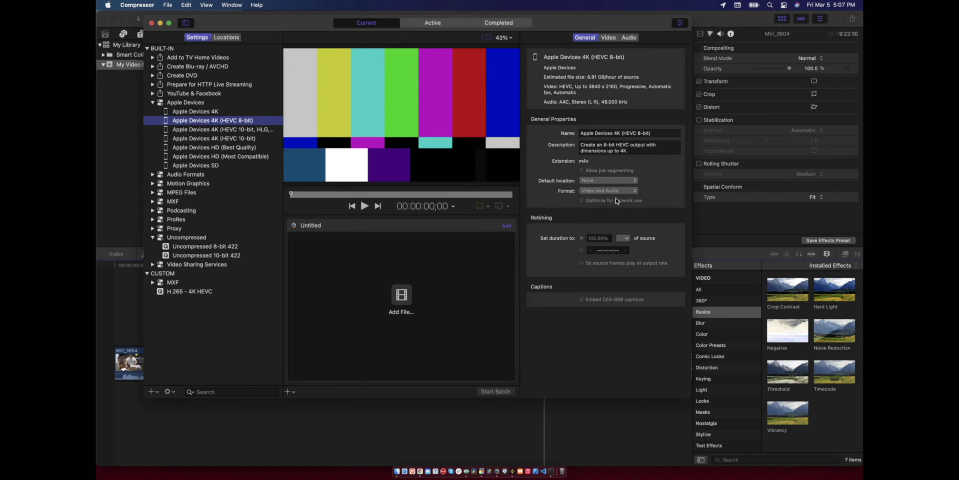
Review the preset's Video, Audio and General properties.
{"action": "left_click", "coordinate": [608, 37]}
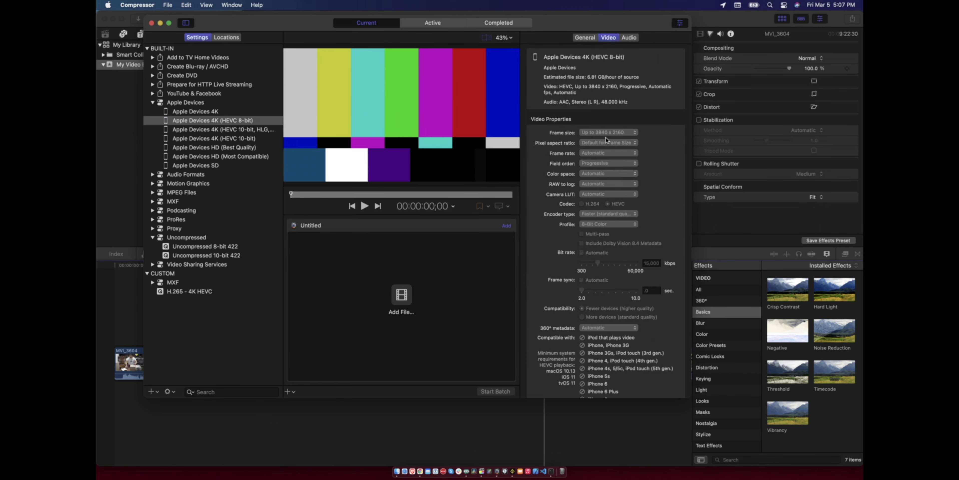
{"action": "left_click", "coordinate": [629, 37]}
{"action": "left_click", "coordinate": [585, 37]}
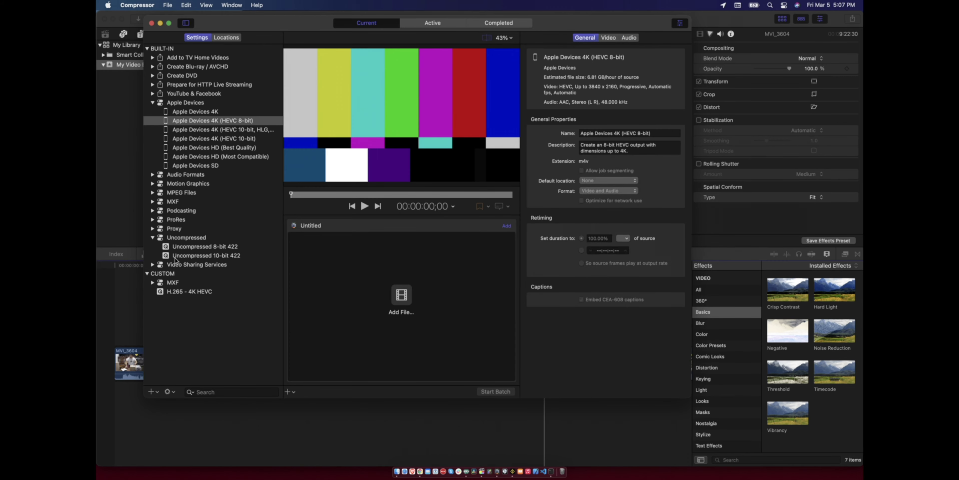
Select the Video Sharing Services HD 1080p preset (H.264, 1920x1080, mov output).
{"action": "left_click", "coordinate": [186, 291]}
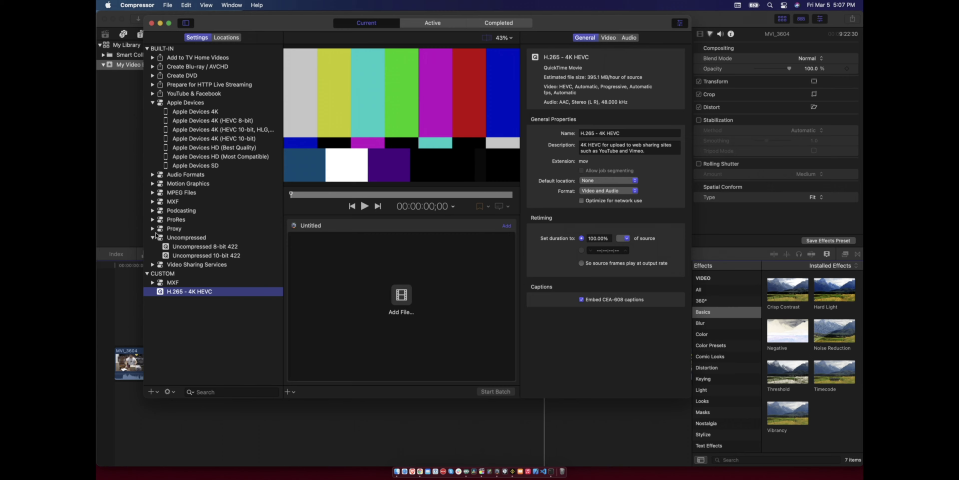
{"action": "left_click", "coordinate": [153, 220]}
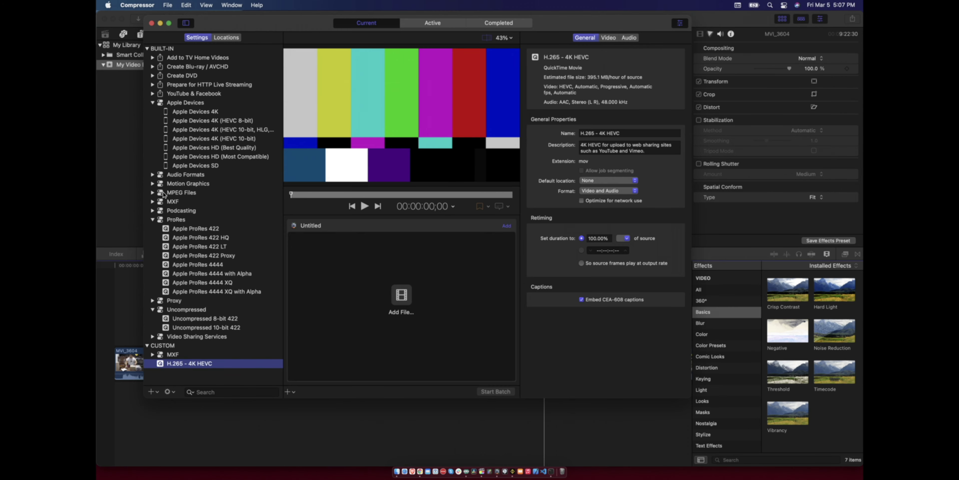
{"action": "left_click", "coordinate": [153, 220]}
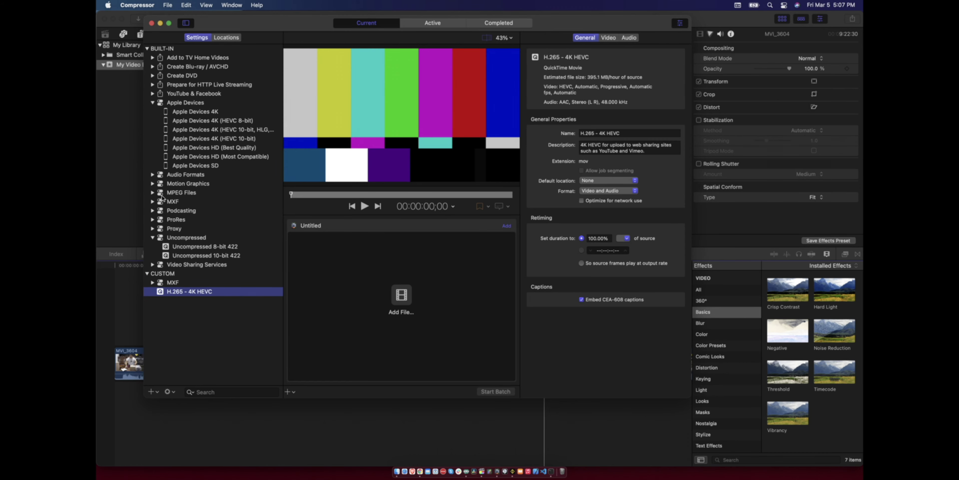
{"action": "left_click", "coordinate": [152, 229]}
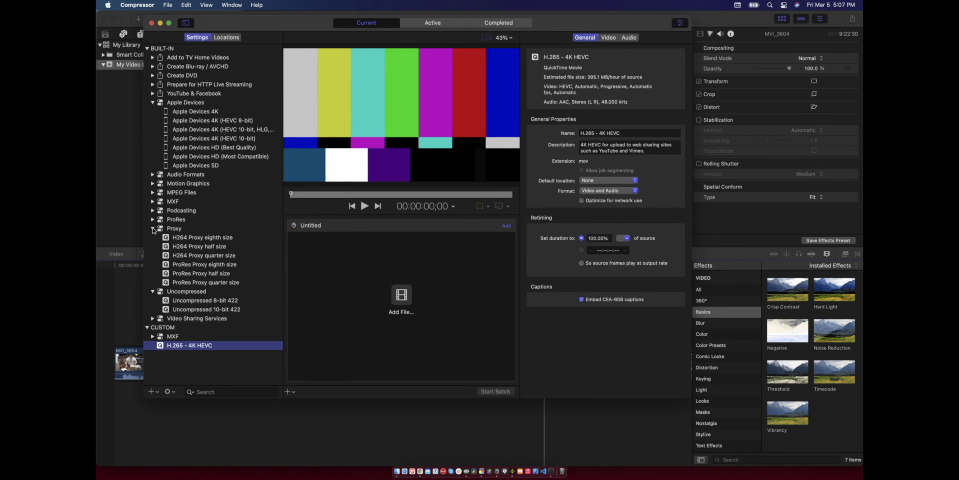
{"action": "left_click", "coordinate": [153, 228]}
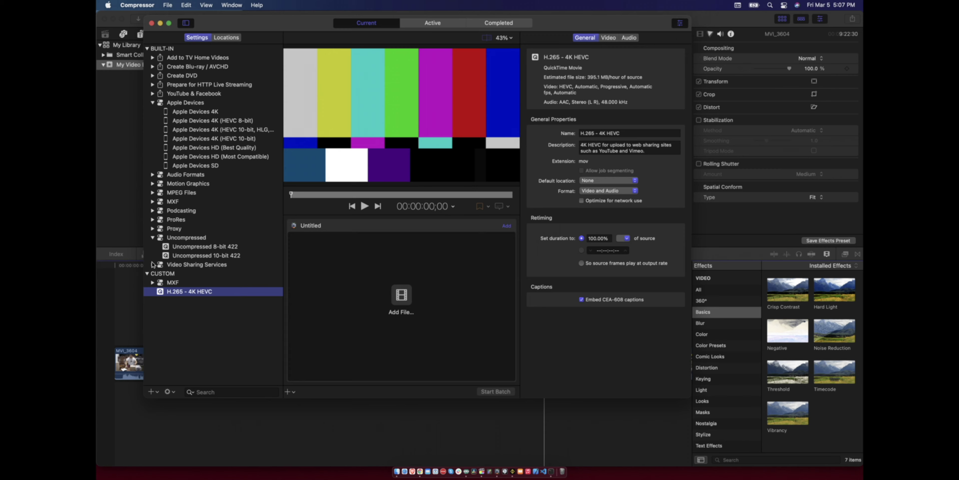
{"action": "left_click", "coordinate": [152, 265]}
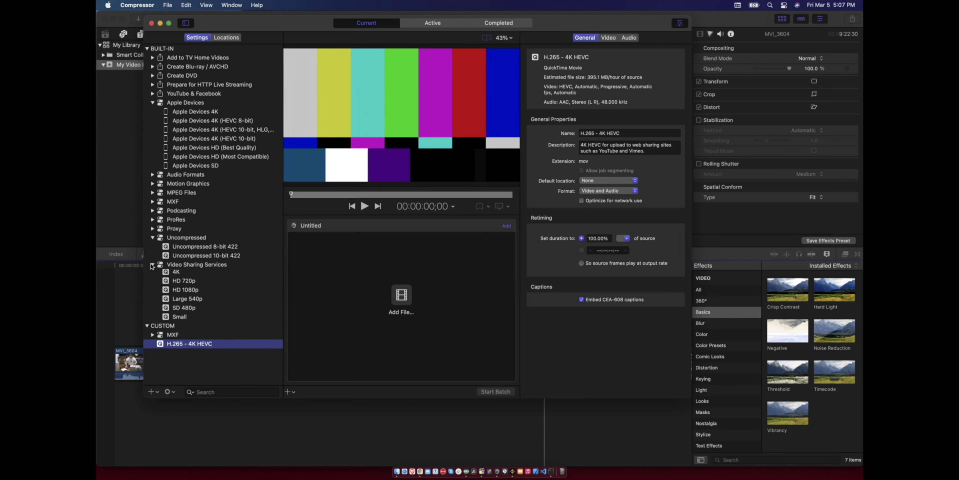
{"action": "left_click", "coordinate": [177, 293]}
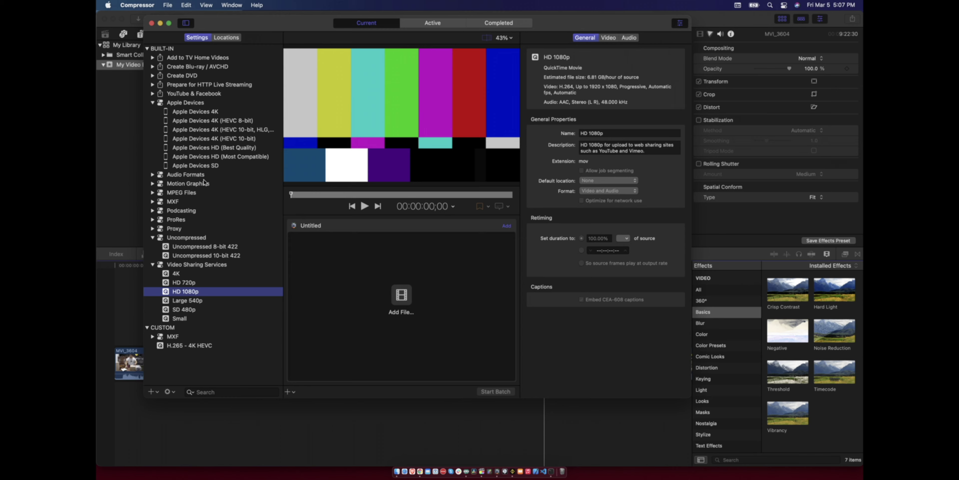
Duplicate the HD 1080p preset as a custom setting.
{"action": "left_click", "coordinate": [154, 103]}
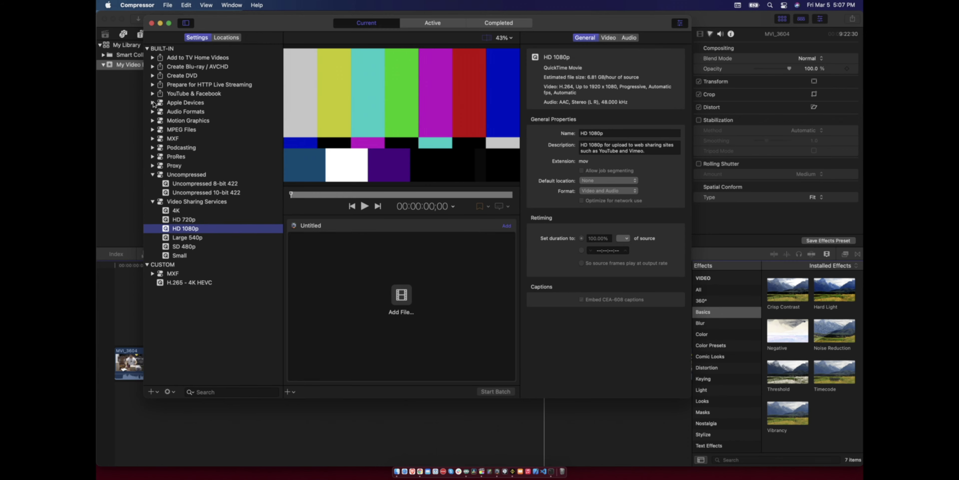
{"action": "right_click", "coordinate": [187, 231]}
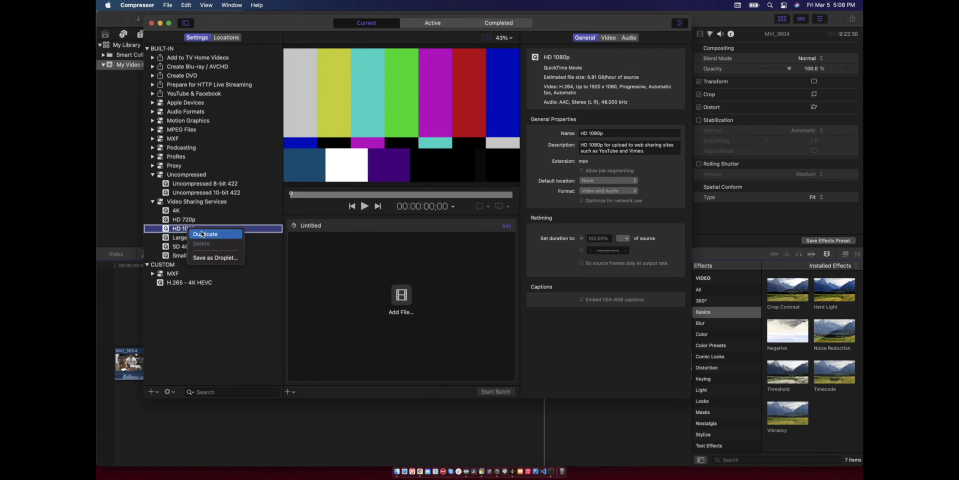
{"action": "left_click", "coordinate": [196, 233]}
Rename the HD 1080p copy to 'HD 1080p HEVC'.
{"action": "left_click", "coordinate": [198, 293]}
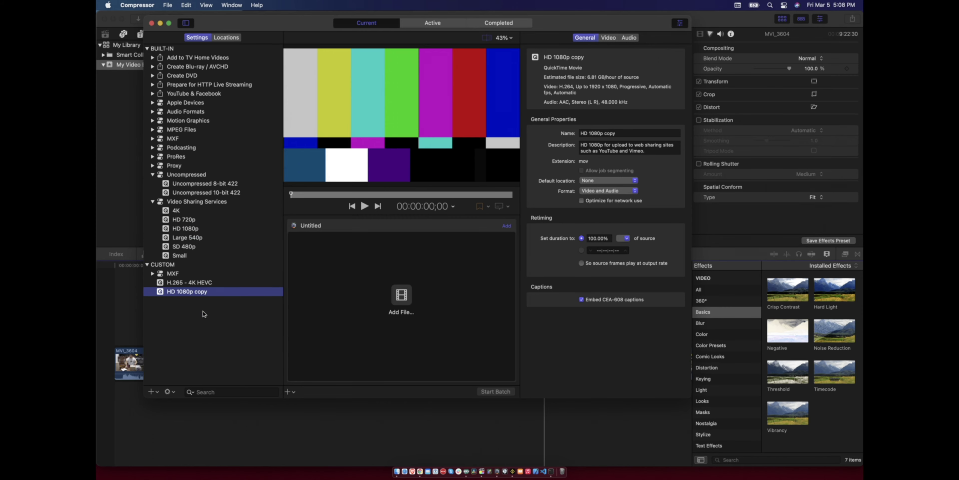
{"action": "double_click", "coordinate": [198, 294]}
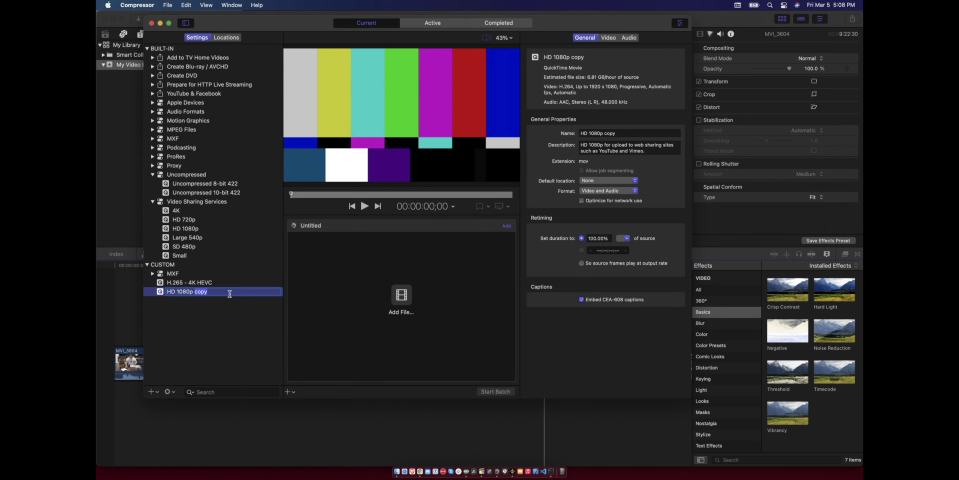
{"action": "type", "text": "HV"}
{"action": "key", "text": "Return"}
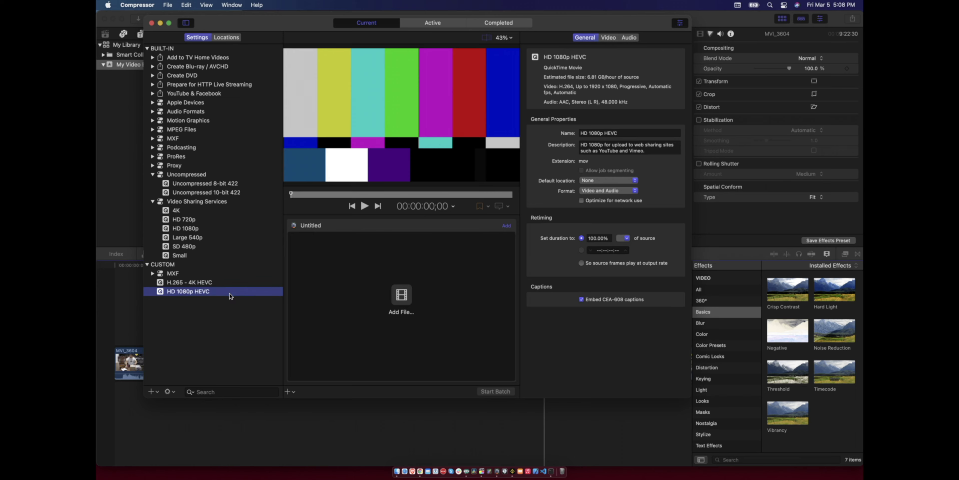
{"action": "left_click", "coordinate": [229, 296]}
Rename the setting to 'HD 1080p and UP HEVC' and set frame size to Automatic.
{"action": "type", "text": "and UP"}
{"action": "key", "text": "Return"}
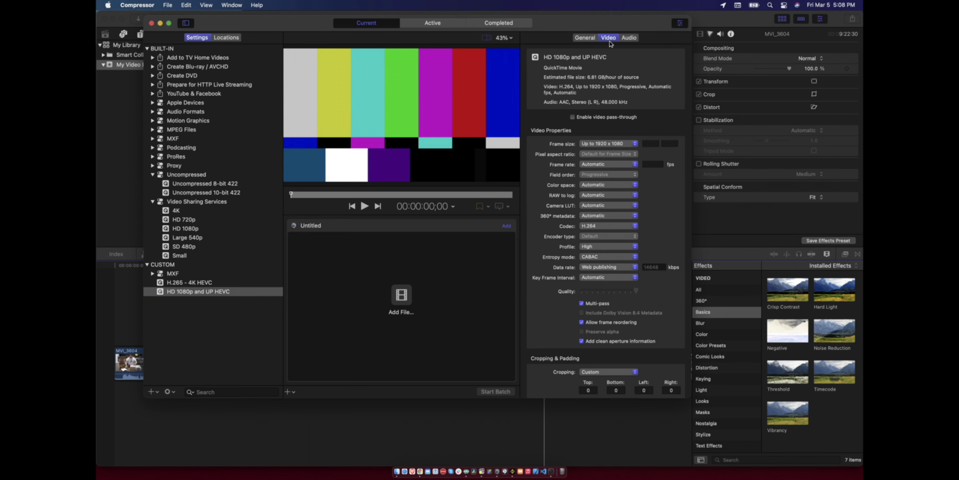
{"action": "left_click", "coordinate": [619, 146]}
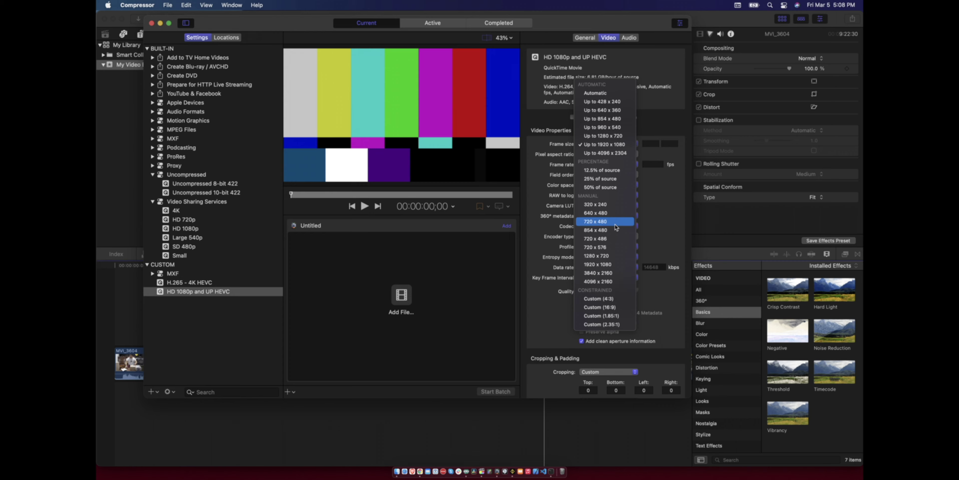
{"action": "left_click", "coordinate": [610, 92]}
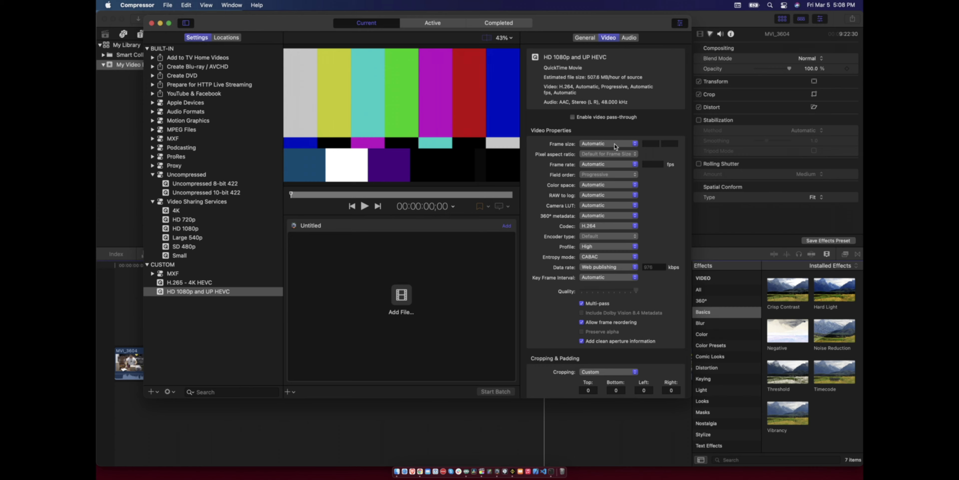
Set a custom frame rate of 120 fps.
{"action": "left_click", "coordinate": [625, 164]}
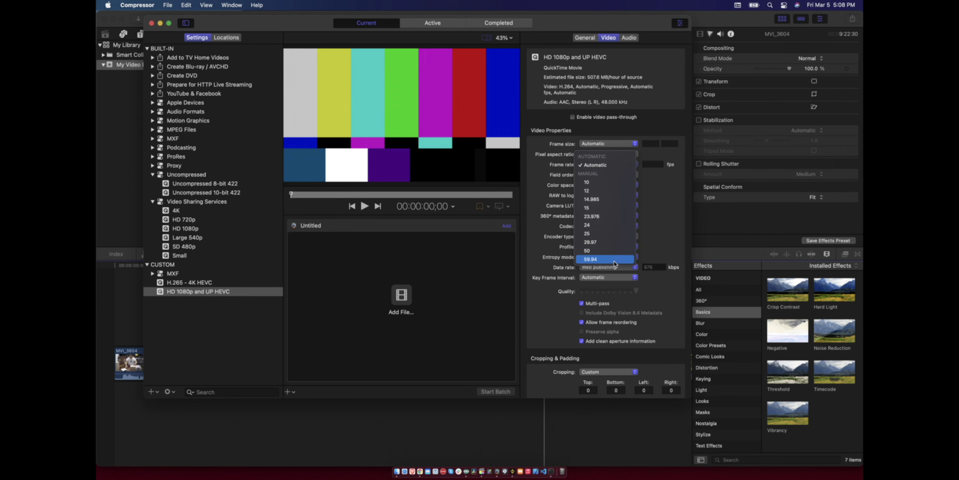
{"action": "left_click", "coordinate": [662, 162]}
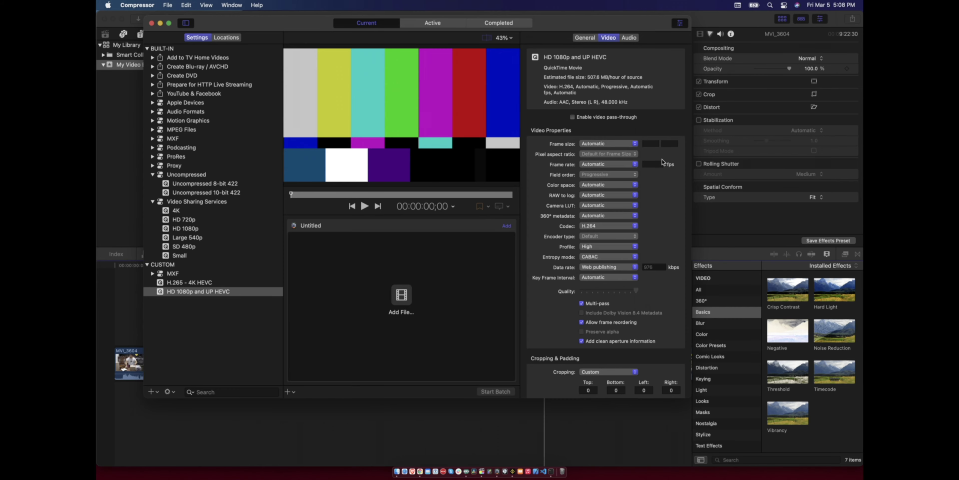
{"action": "left_click", "coordinate": [656, 164]}
{"action": "type", "text": "120"}
{"action": "key", "text": "Return"}
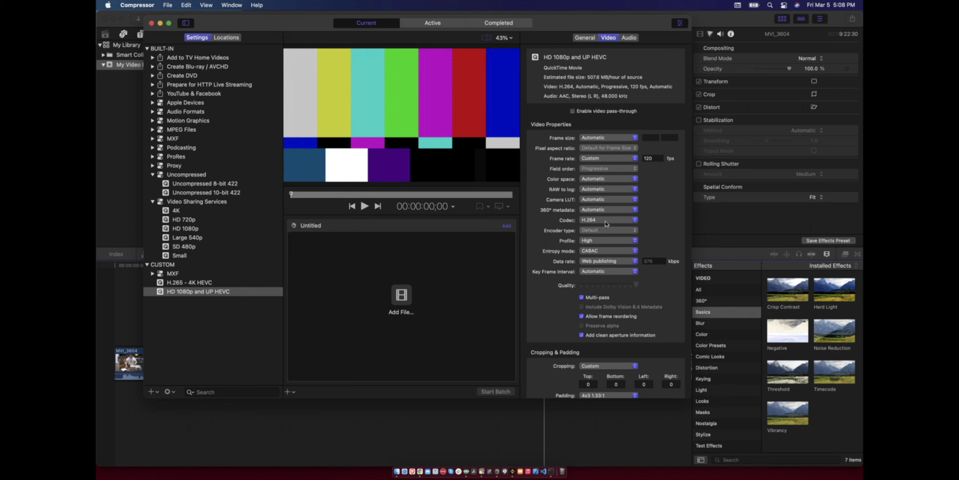
{"action": "left_click", "coordinate": [593, 222]}
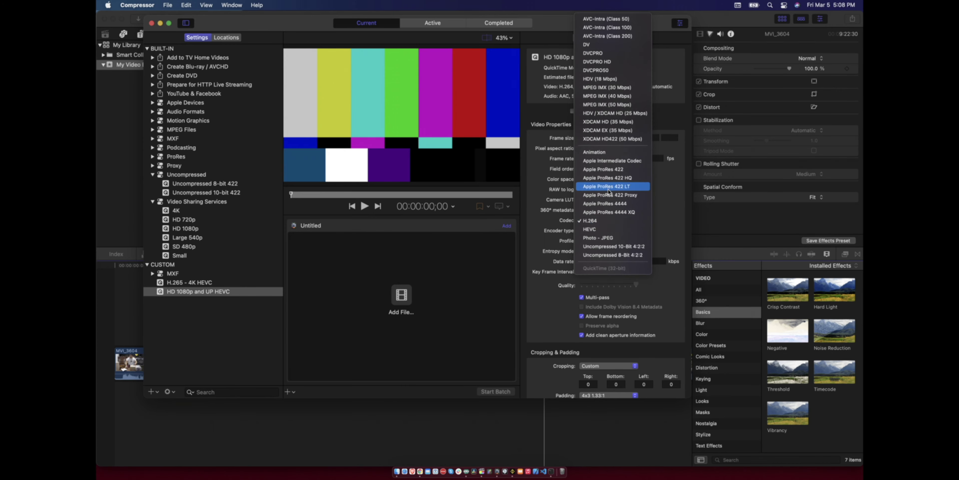
Change the codec from H.264 to HEVC with the 10-Bit Color profile.
{"action": "left_click", "coordinate": [604, 228]}
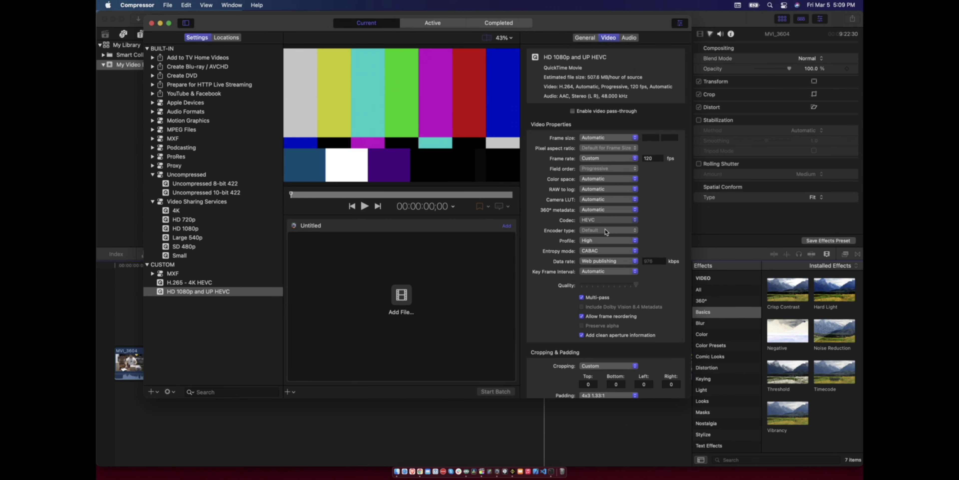
{"action": "left_click", "coordinate": [620, 240]}
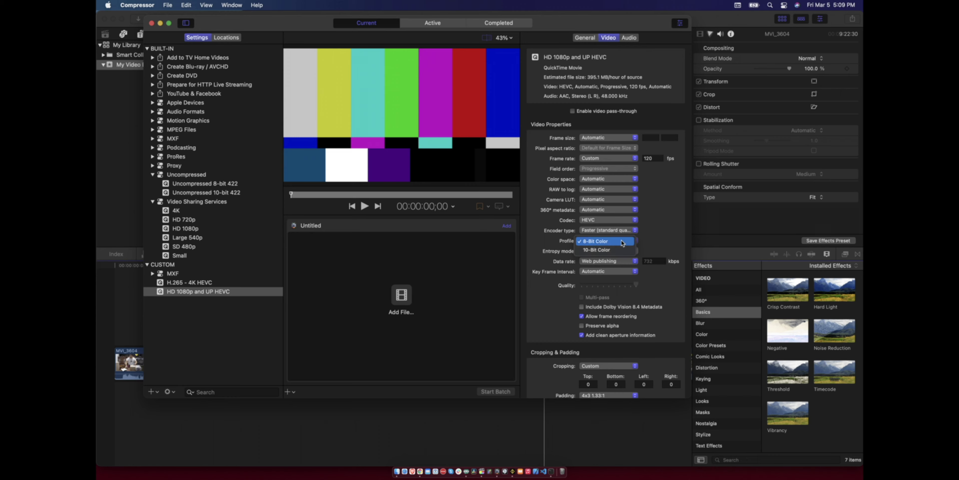
{"action": "left_click", "coordinate": [621, 248]}
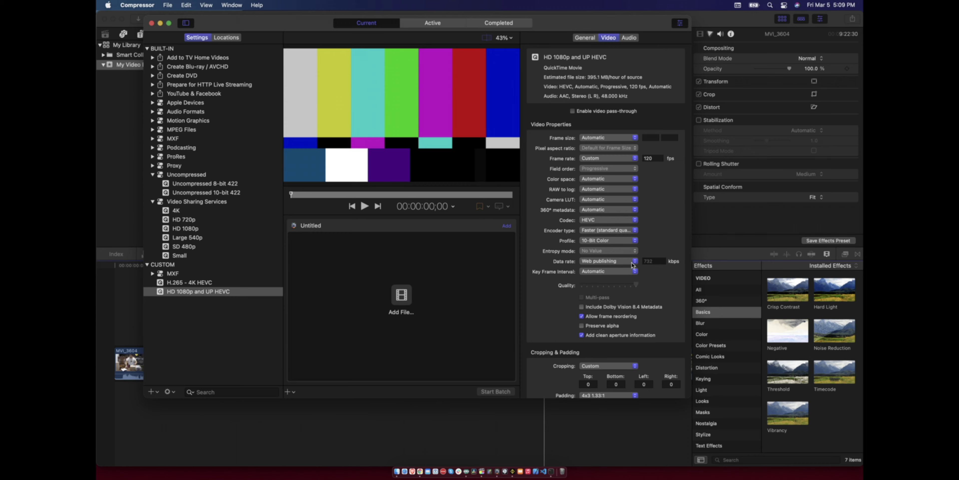
{"action": "scroll", "coordinate": [625, 59], "scroll_direction": "up", "scroll_amount": 1}
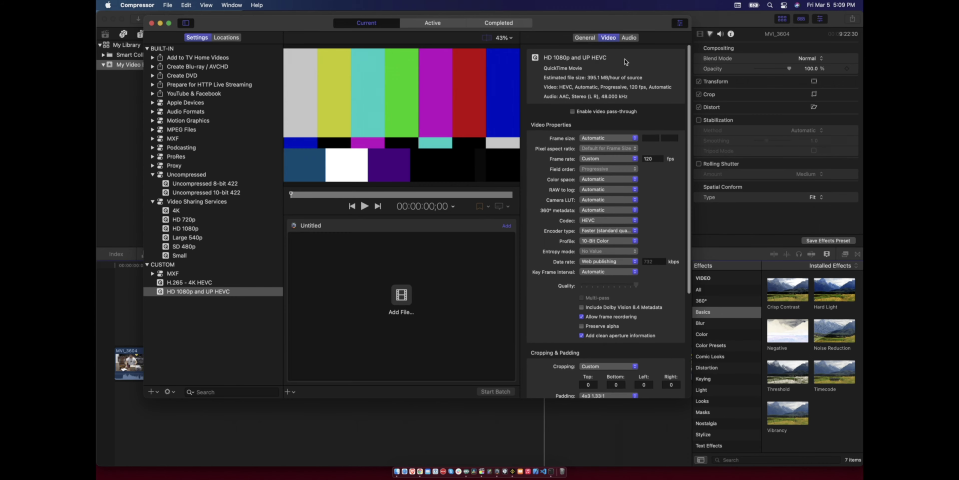
{"action": "left_click", "coordinate": [631, 262]}
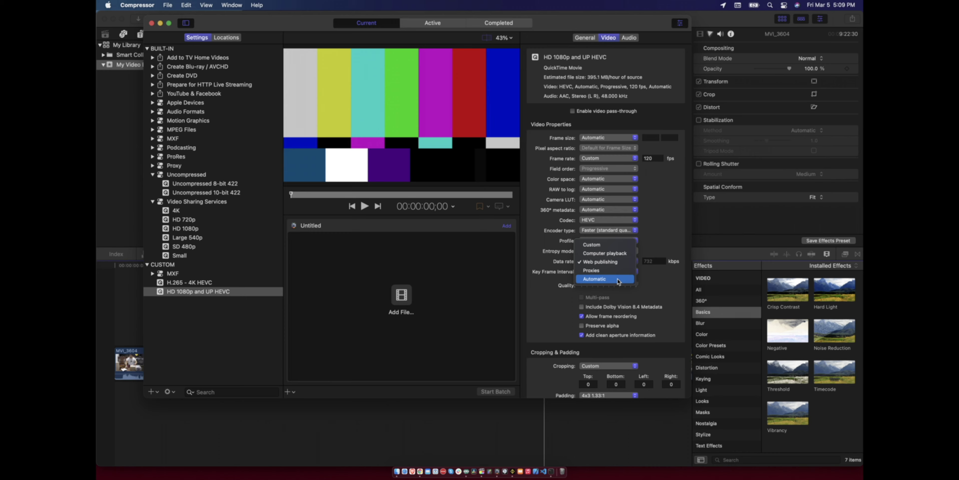
Try the Automatic data rate, then a custom 120000 kbps data rate.
{"action": "left_click", "coordinate": [617, 262]}
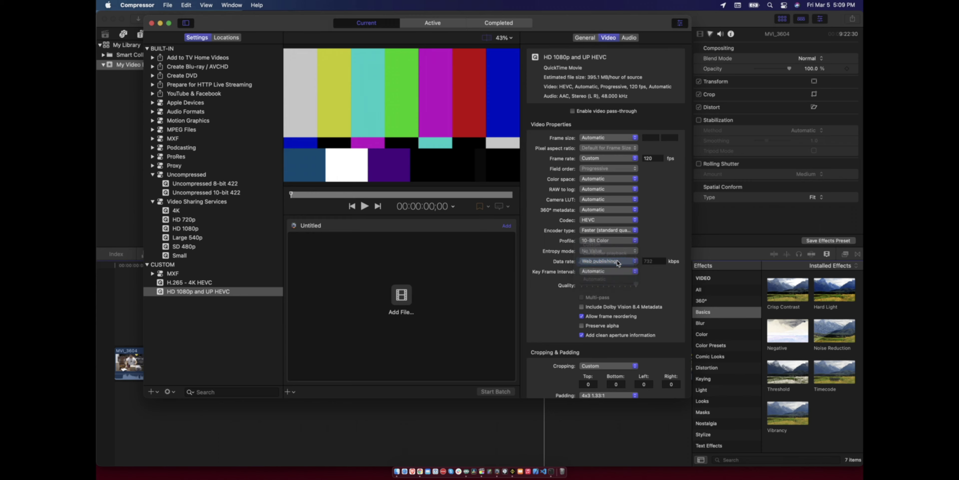
{"action": "scroll", "coordinate": [627, 268], "scroll_direction": "down", "scroll_amount": 2}
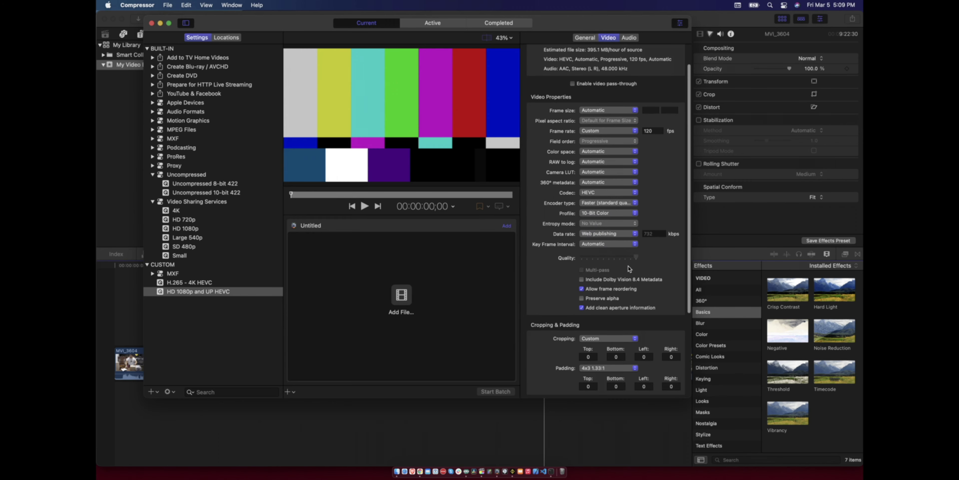
{"action": "left_click", "coordinate": [623, 235]}
{"action": "left_click", "coordinate": [622, 253]}
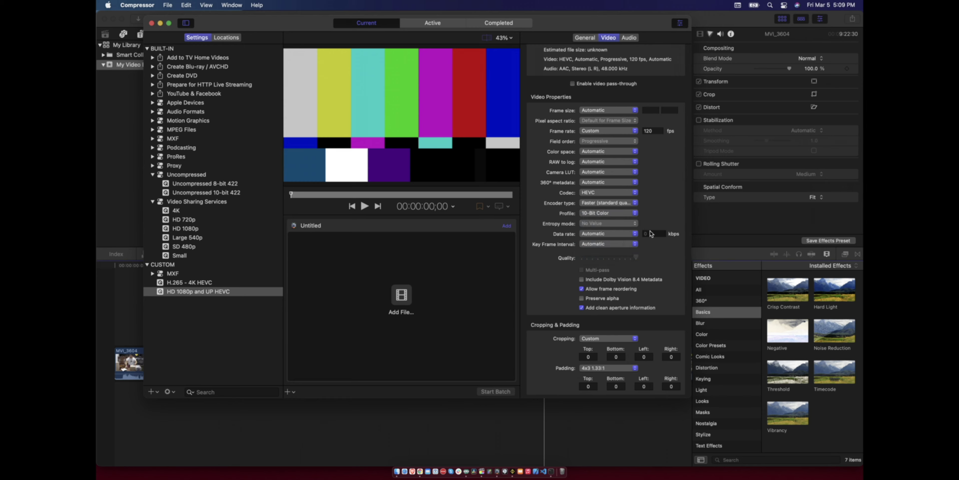
{"action": "left_click", "coordinate": [630, 235]}
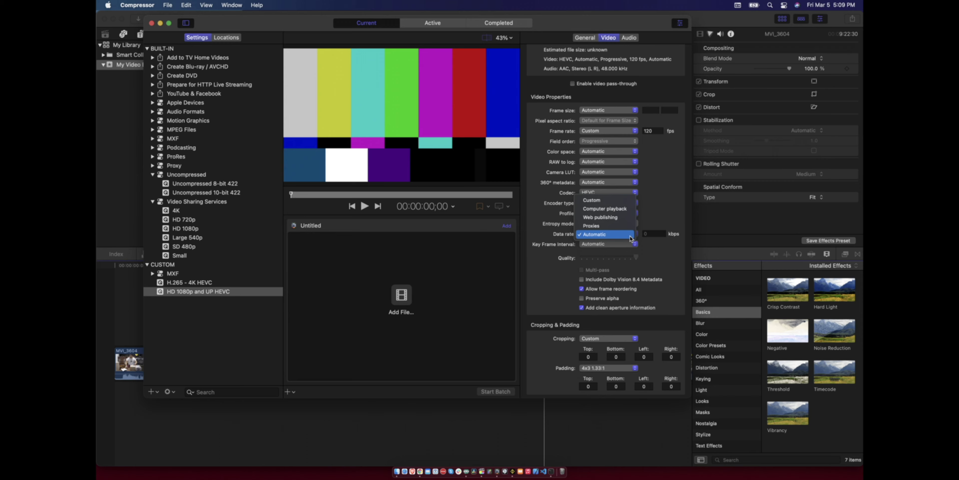
{"action": "left_click", "coordinate": [618, 201]}
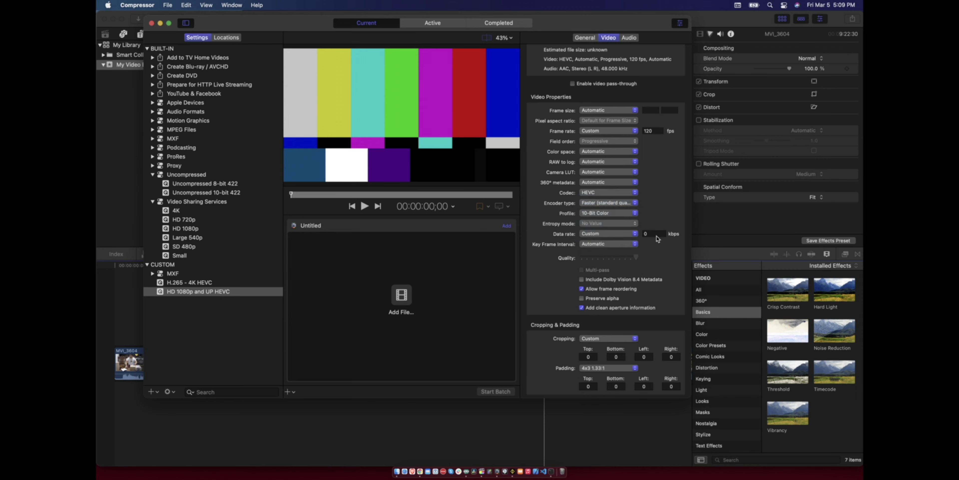
{"action": "left_click", "coordinate": [654, 234]}
{"action": "type", "text": "120000"}
{"action": "key", "text": "Return"}
Revert the data rate to Web publishing and review the video properties.
{"action": "scroll", "coordinate": [603, 125], "scroll_direction": "up", "scroll_amount": 2}
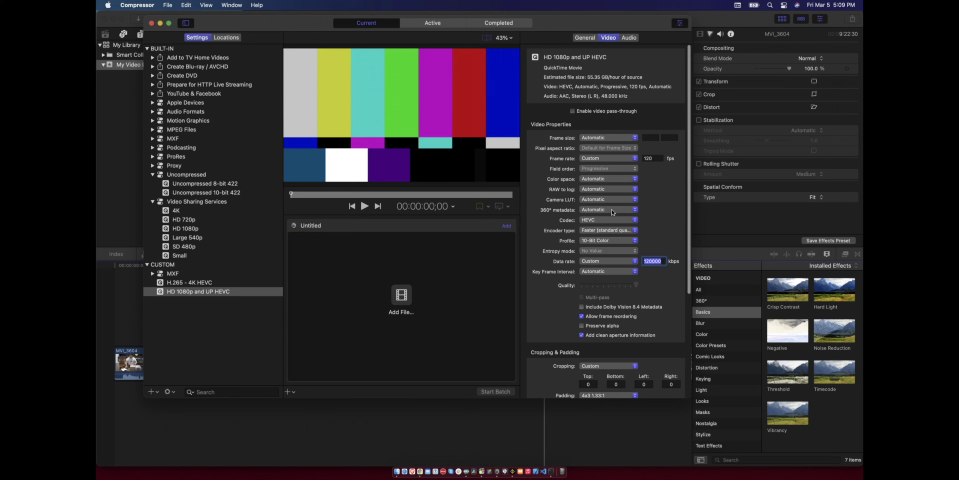
{"action": "left_click", "coordinate": [612, 262]}
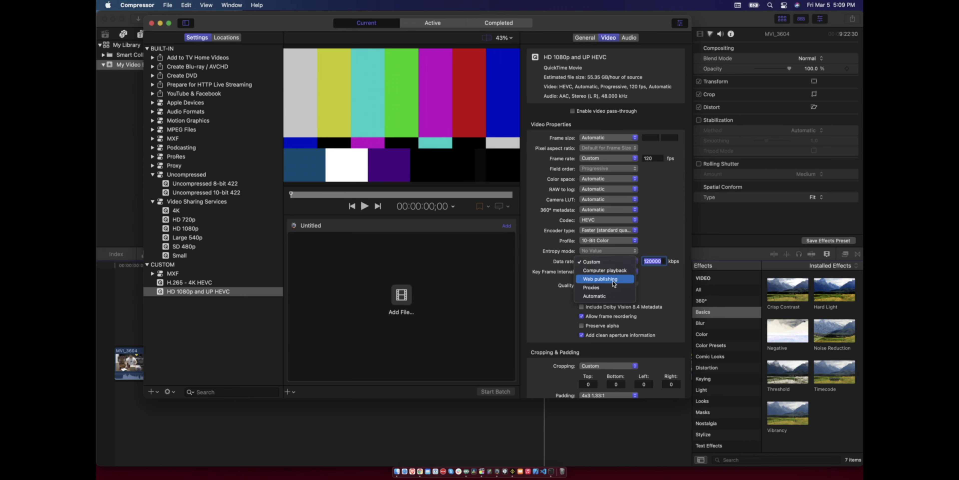
{"action": "left_click", "coordinate": [614, 282]}
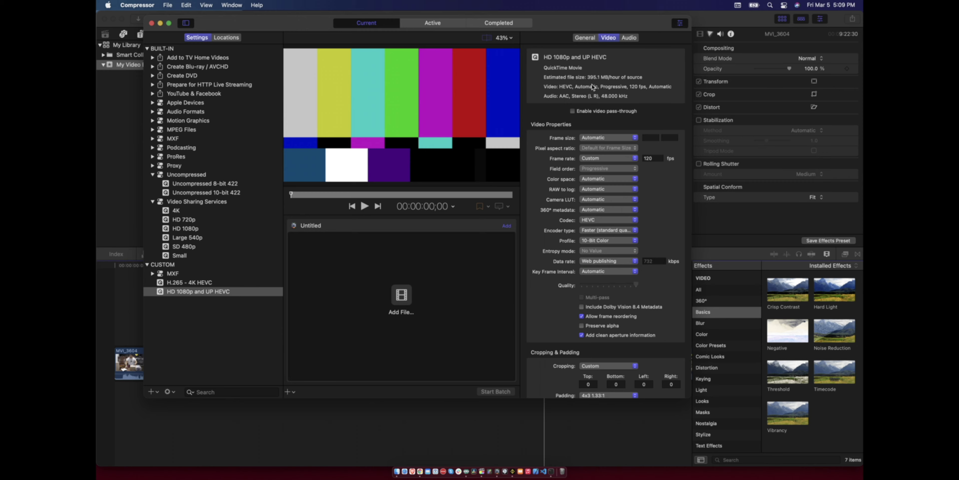
{"action": "scroll", "coordinate": [657, 273], "scroll_direction": "down", "scroll_amount": 3}
{"action": "scroll", "coordinate": [656, 270], "scroll_direction": "down", "scroll_amount": 1}
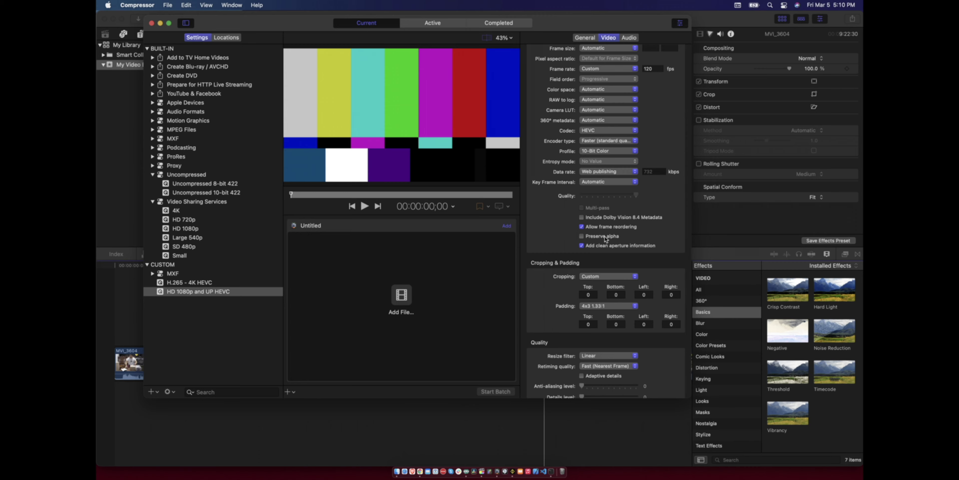
{"action": "scroll", "coordinate": [604, 237], "scroll_direction": "down", "scroll_amount": 2}
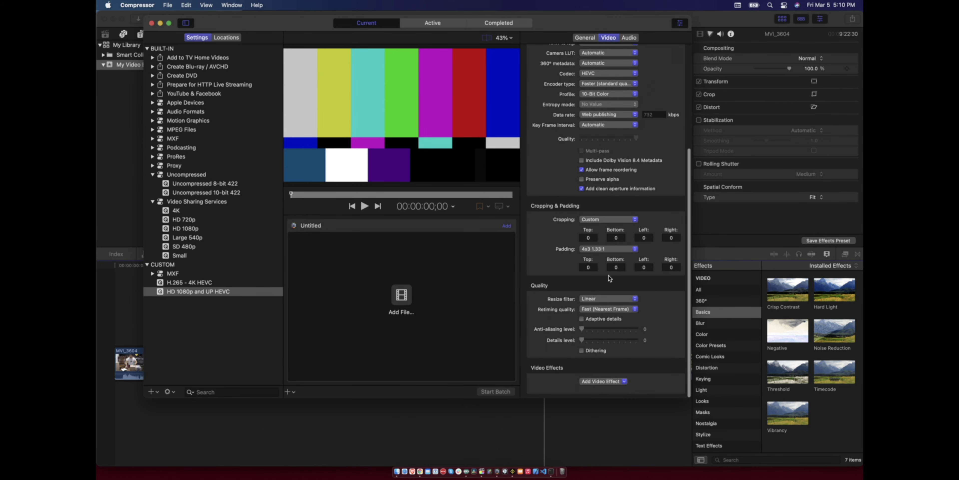
{"action": "scroll", "coordinate": [610, 287], "scroll_direction": "up", "scroll_amount": 5}
{"action": "scroll", "coordinate": [614, 293], "scroll_direction": "up", "scroll_amount": 3}
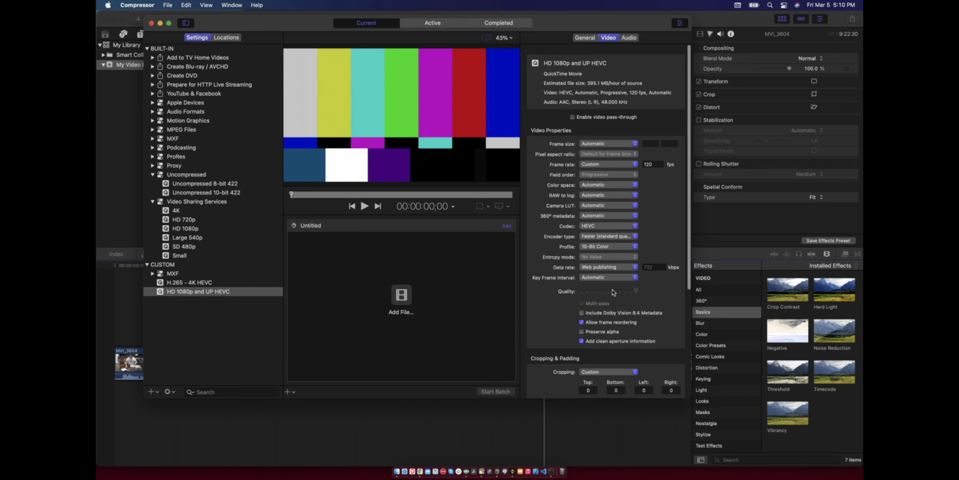
Keep the audio at 48 kHz sample rate with the AAC codec, adding no audio effects.
{"action": "left_click", "coordinate": [628, 37]}
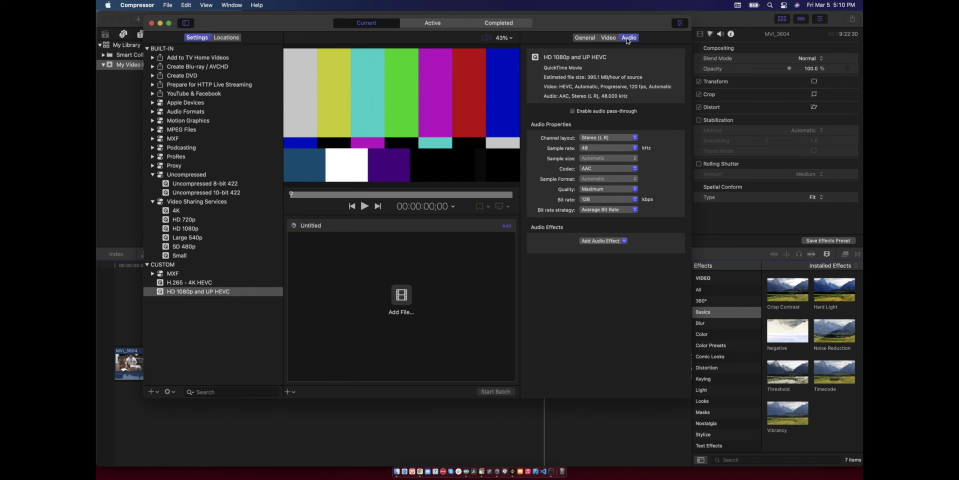
{"action": "left_click", "coordinate": [626, 149]}
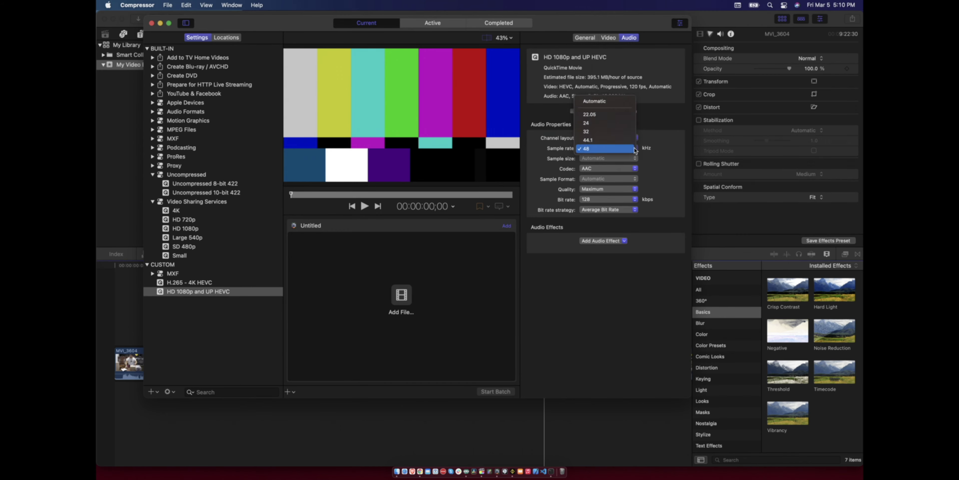
{"action": "left_click", "coordinate": [657, 147]}
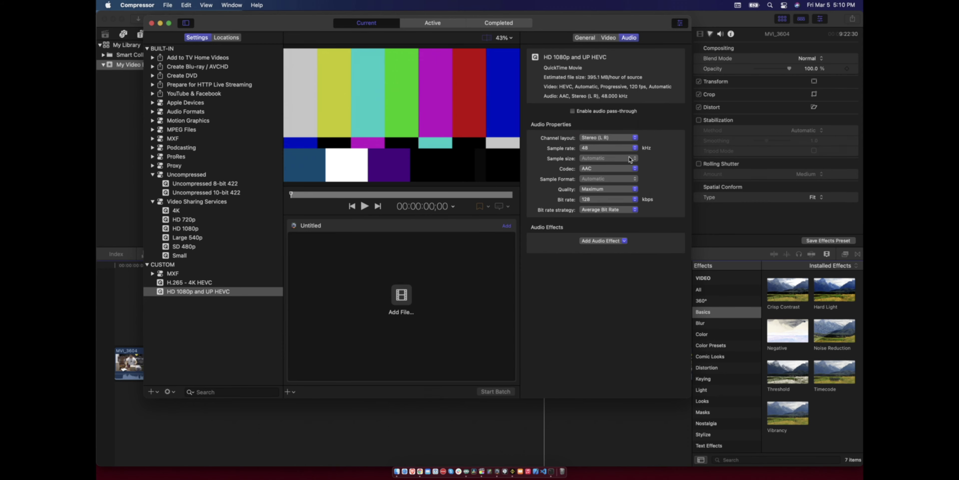
{"action": "left_click", "coordinate": [628, 171]}
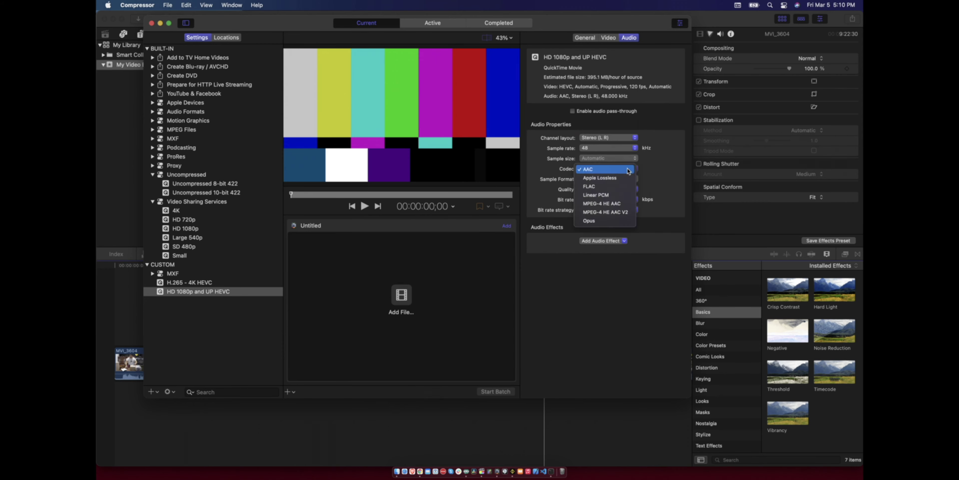
{"action": "left_click", "coordinate": [658, 167]}
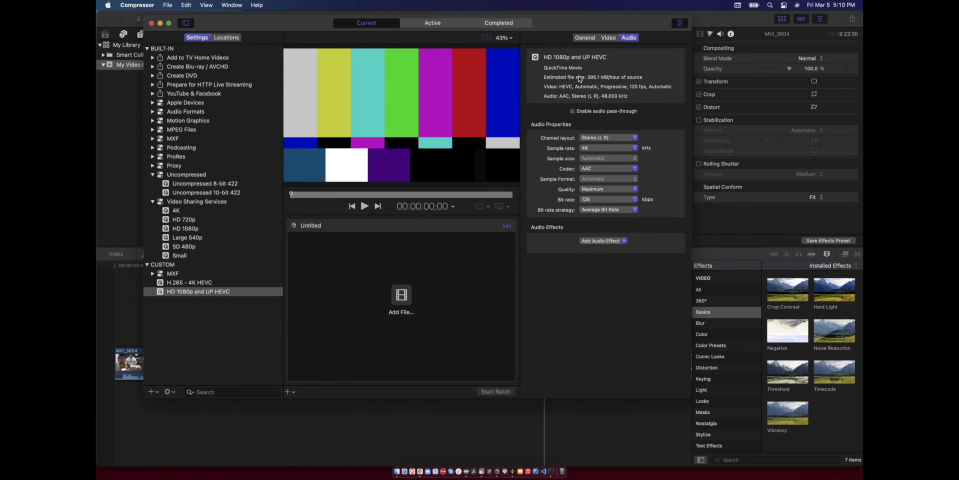
{"action": "left_click", "coordinate": [604, 240]}
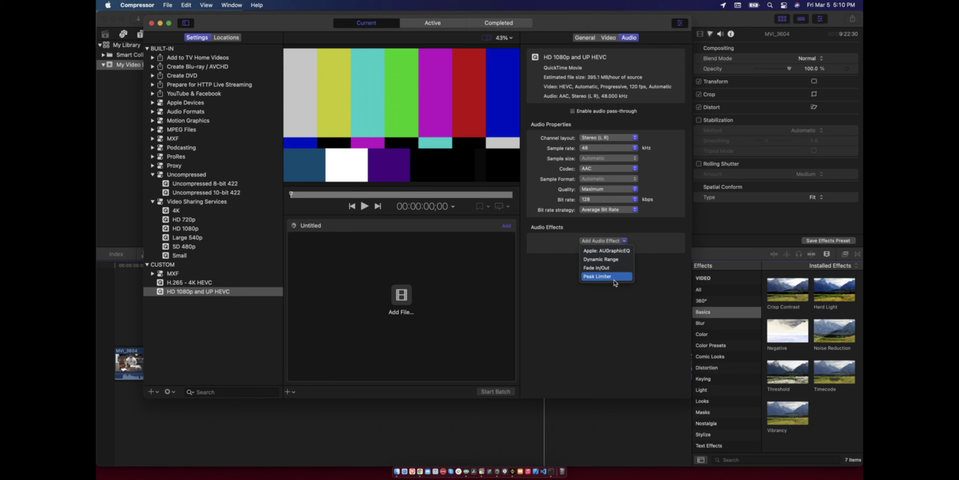
{"action": "left_click", "coordinate": [620, 317]}
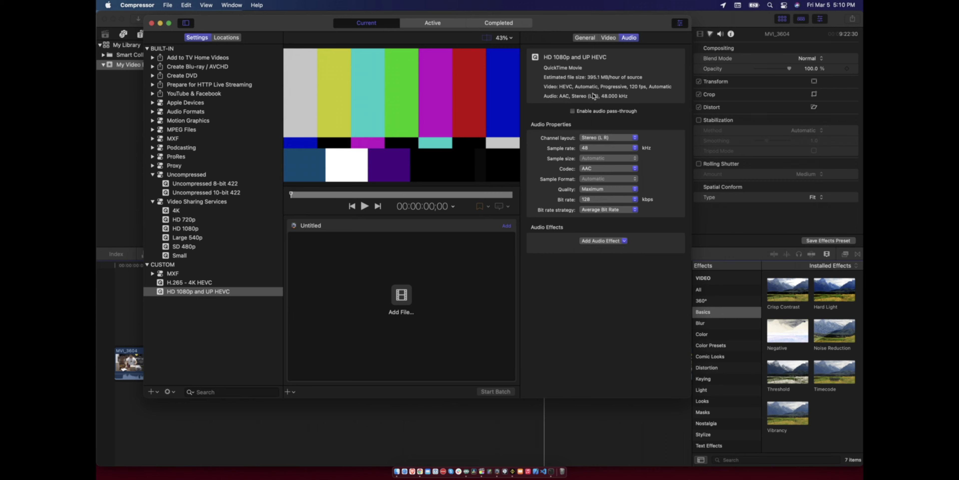
{"action": "left_click", "coordinate": [608, 37]}
Leave the HD 1080p and UP HEVC setting without any added video effects.
{"action": "scroll", "coordinate": [607, 222], "scroll_direction": "down", "scroll_amount": 5}
{"action": "scroll", "coordinate": [606, 246], "scroll_direction": "down", "scroll_amount": 1}
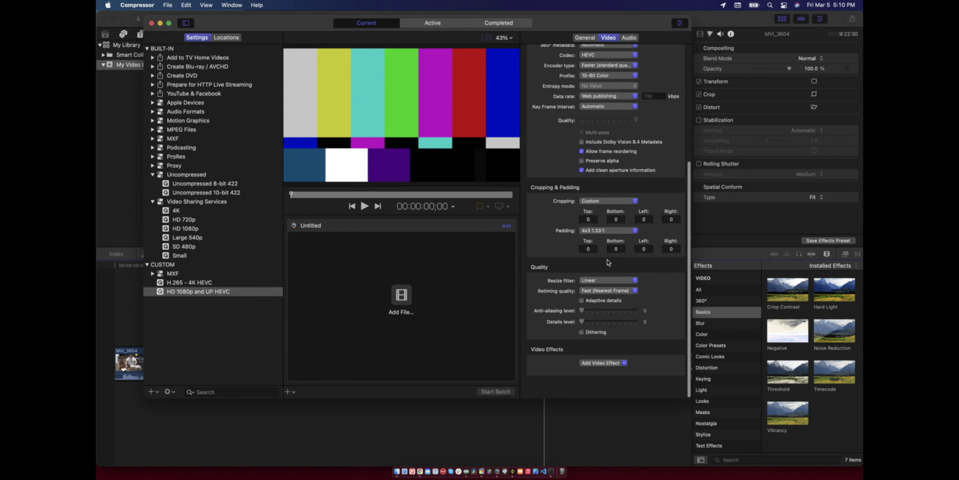
{"action": "left_click", "coordinate": [603, 380]}
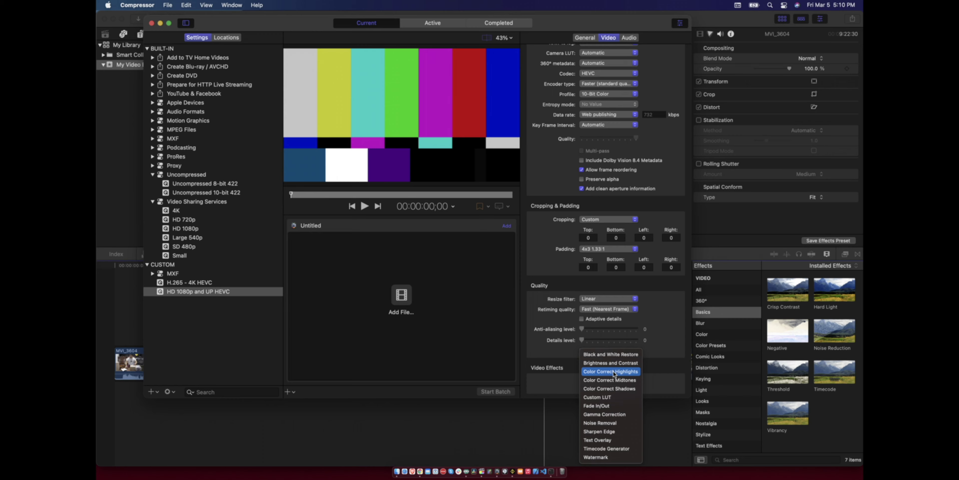
{"action": "key", "text": "Escape"}
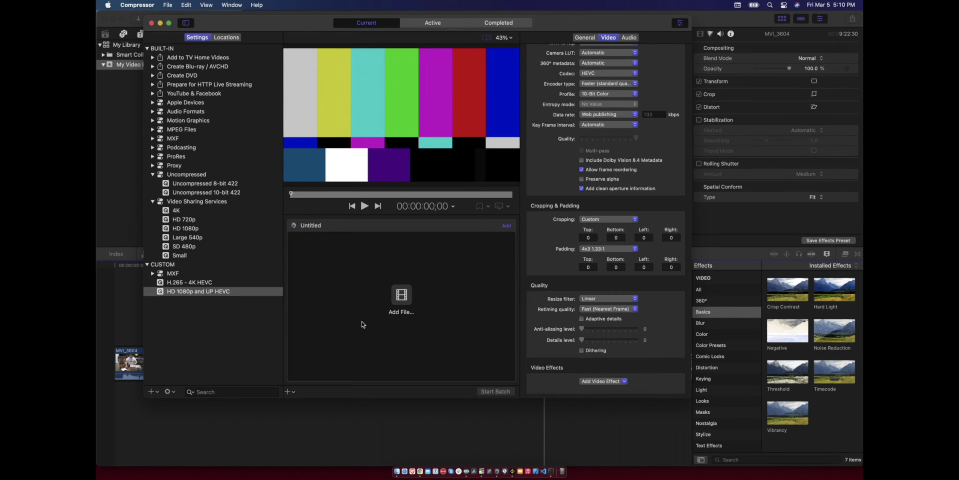
Review the General and Video properties, reselect HD 1080p and UP HEVC, and return to Final Cut Pro.
{"action": "scroll", "coordinate": [577, 167], "scroll_direction": "up", "scroll_amount": 5}
{"action": "left_click", "coordinate": [582, 39]}
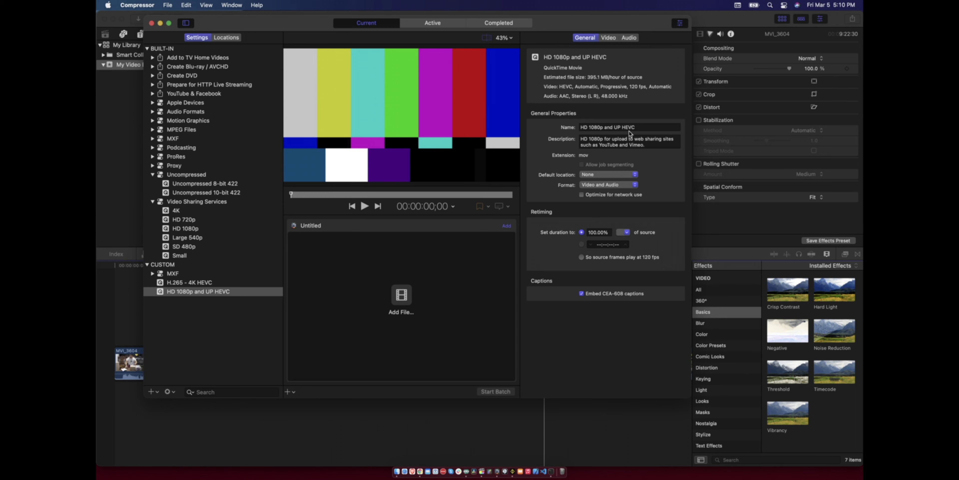
{"action": "left_click", "coordinate": [609, 37]}
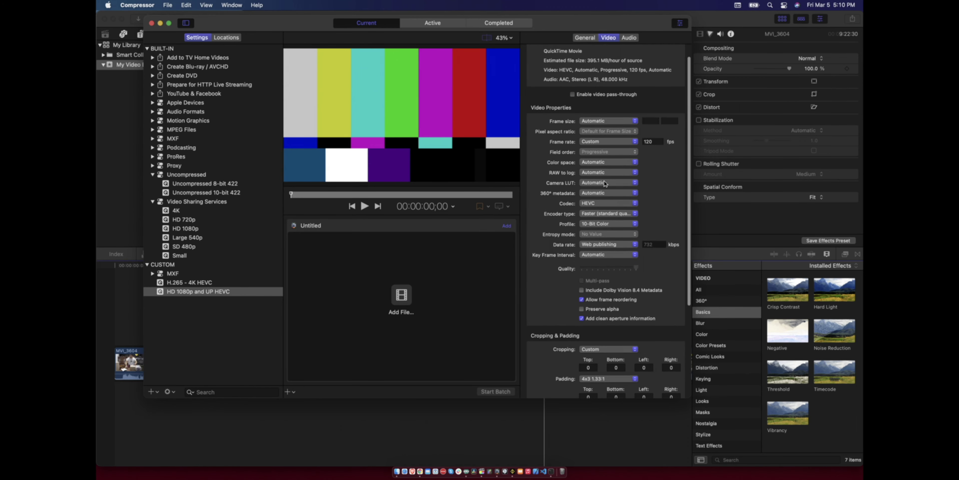
{"action": "left_click", "coordinate": [584, 37]}
{"action": "left_click", "coordinate": [188, 305]}
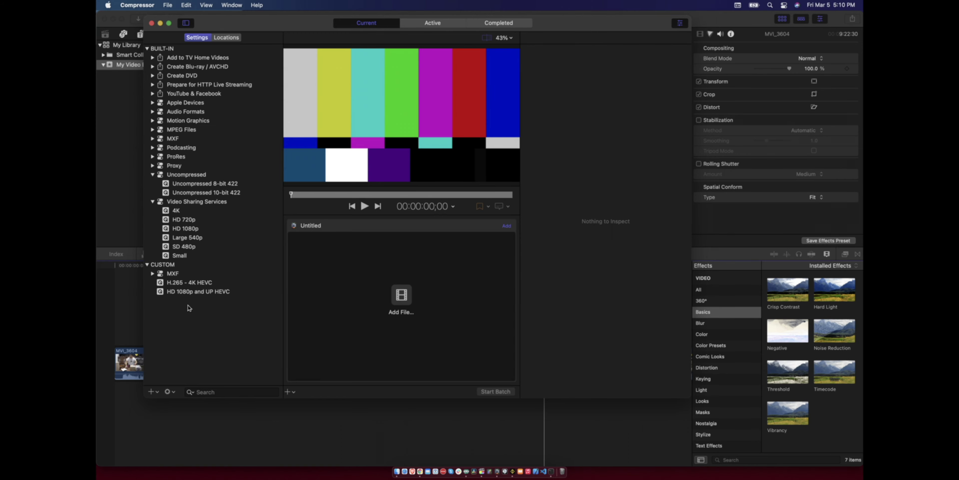
{"action": "left_click", "coordinate": [189, 293]}
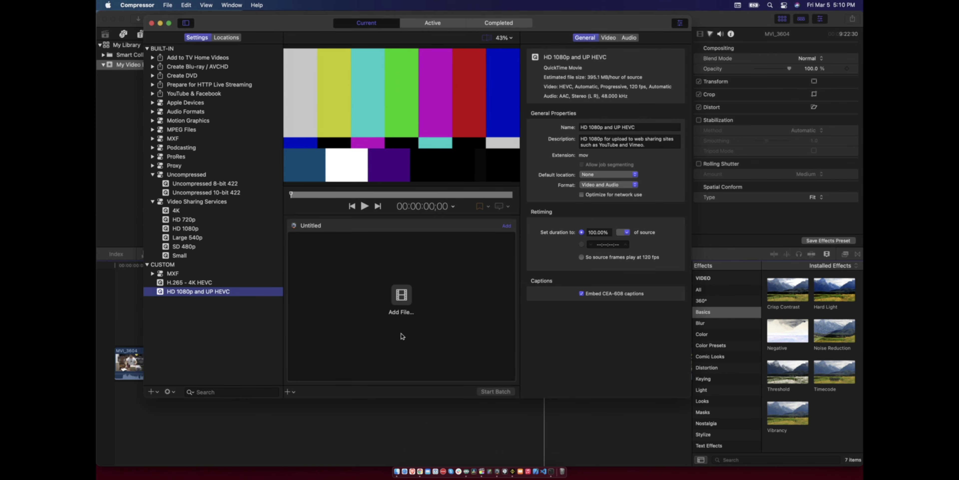
{"action": "left_click", "coordinate": [273, 418]}
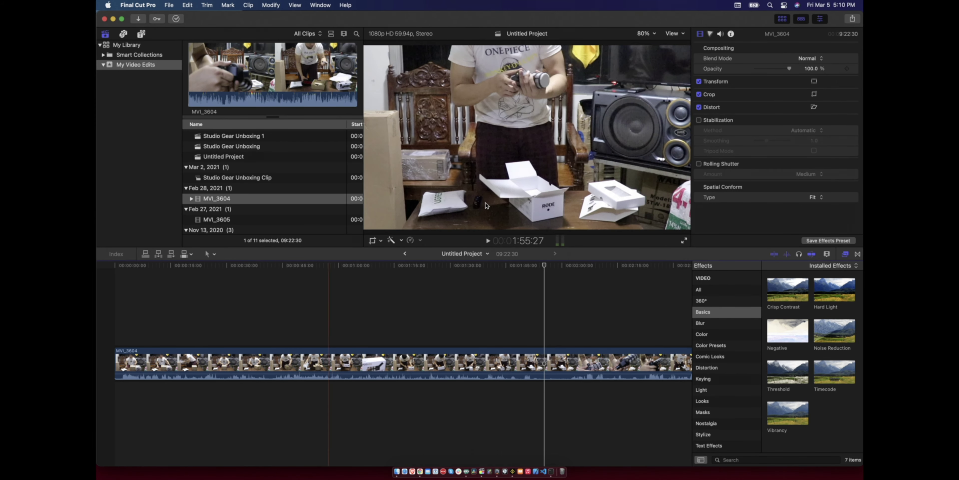
Add a new Compressor Settings share destination and pick the HD 1080p and UP HEVC setting.
{"action": "left_click", "coordinate": [853, 20]}
{"action": "left_click", "coordinate": [819, 139]}
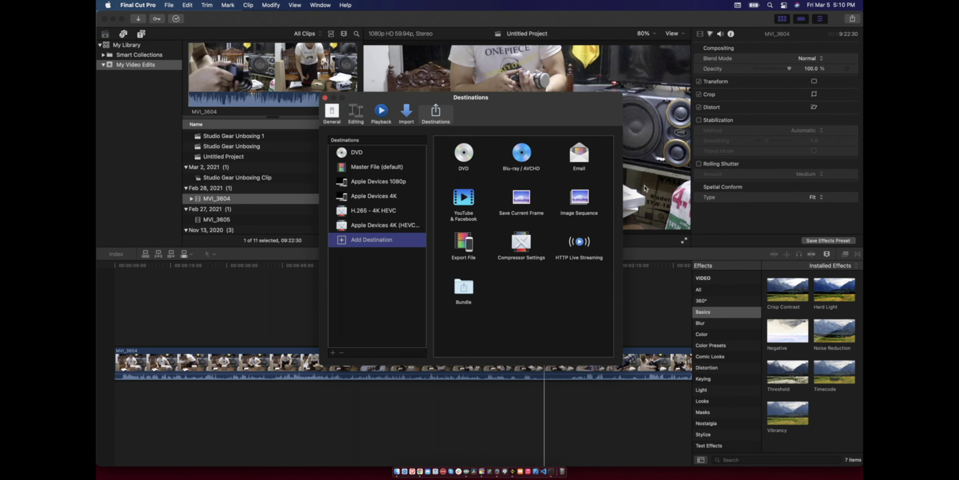
{"action": "double_click", "coordinate": [522, 244]}
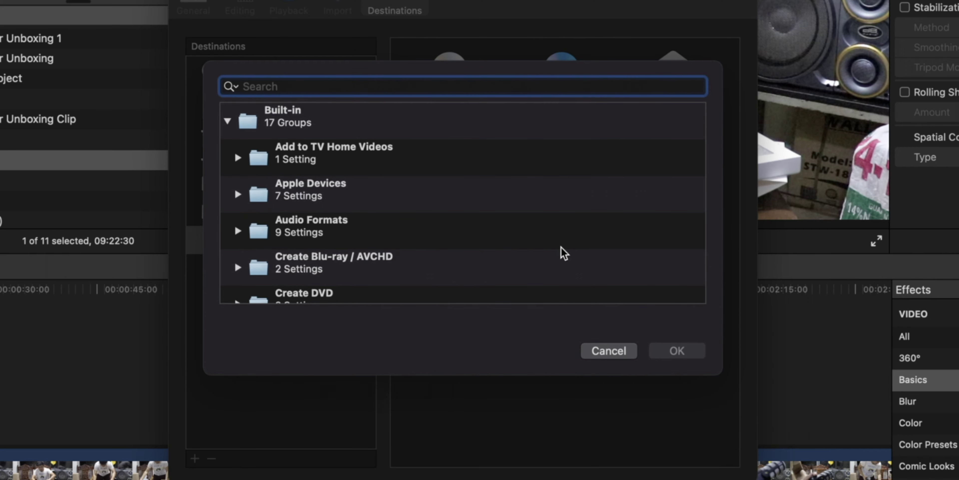
{"action": "scroll", "coordinate": [420, 184], "scroll_direction": "down", "scroll_amount": 20}
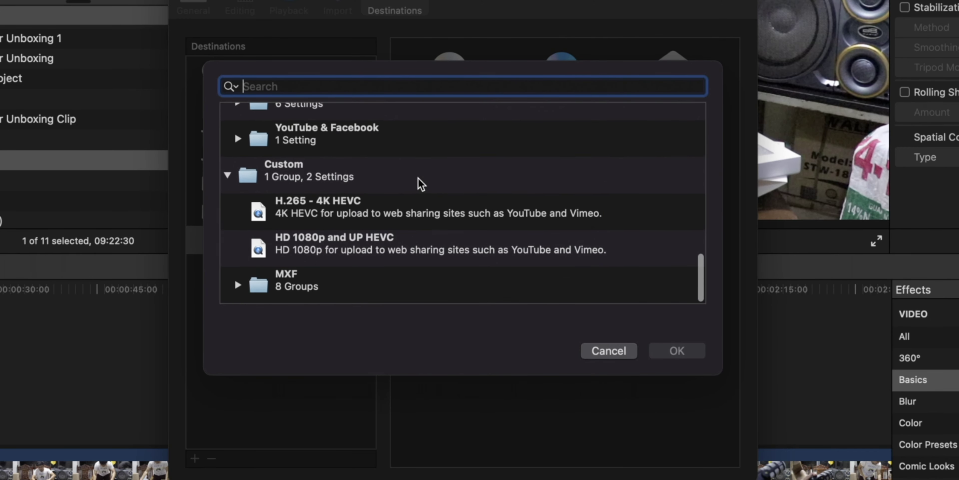
{"action": "left_click", "coordinate": [349, 243]}
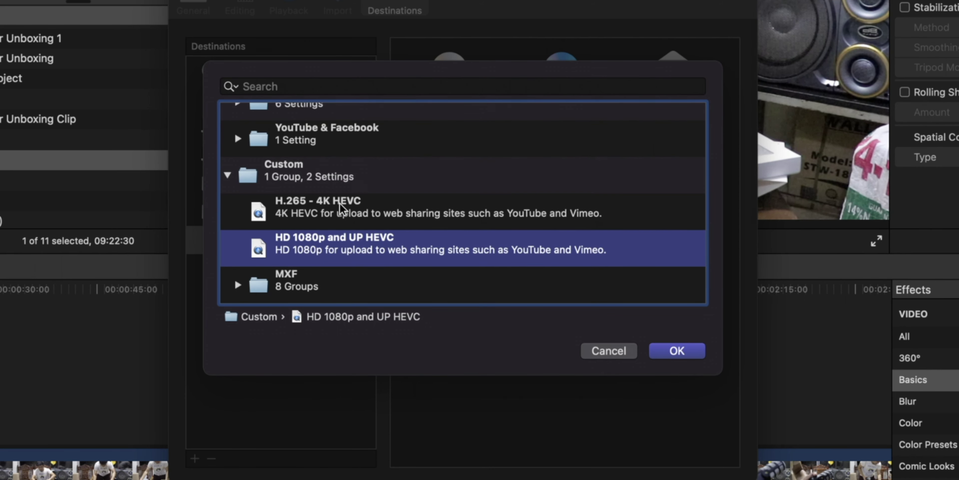
Browse the MXF setting groups, then reselect the HD 1080p and UP HEVC setting.
{"action": "left_click", "coordinate": [237, 285]}
{"action": "scroll", "coordinate": [360, 235], "scroll_direction": "down", "scroll_amount": 3}
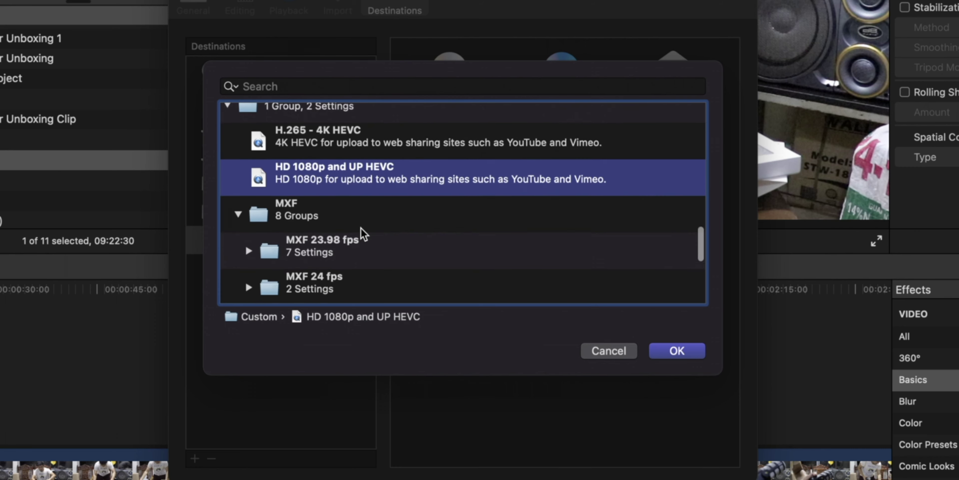
{"action": "left_click", "coordinate": [249, 242]}
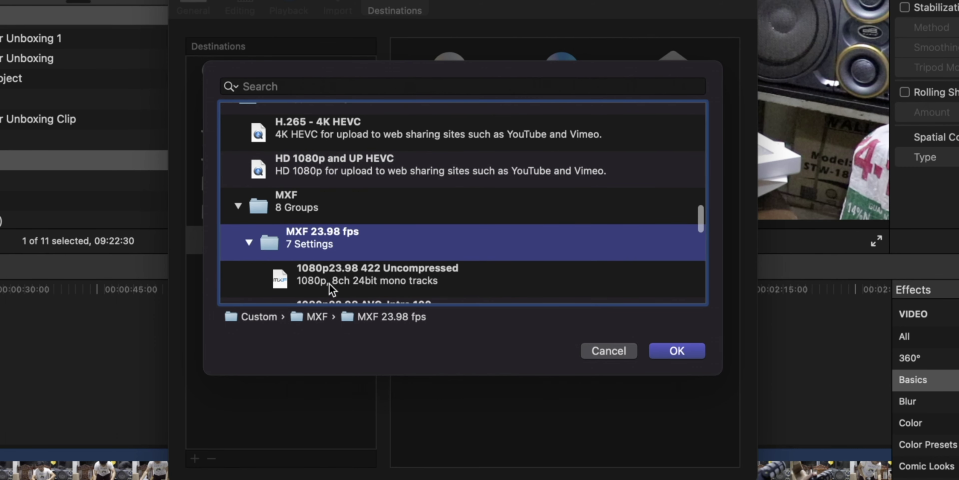
{"action": "left_click", "coordinate": [244, 206]}
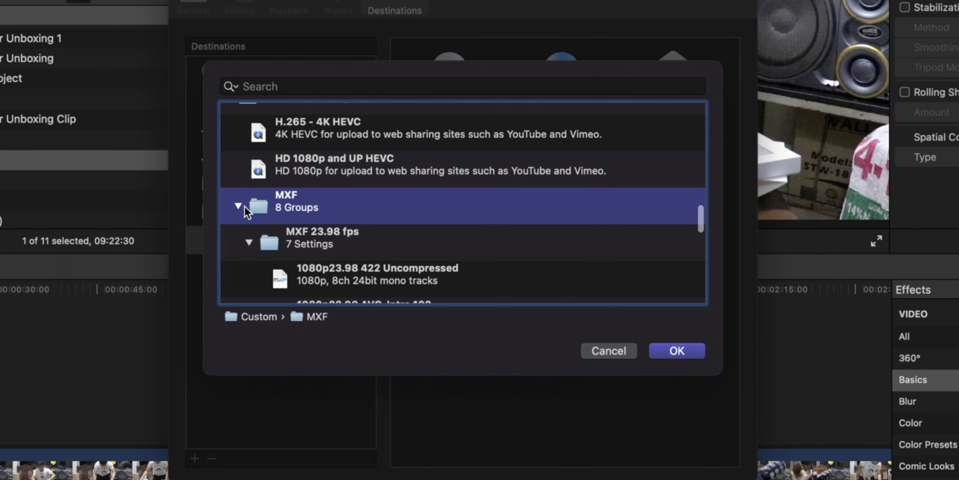
{"action": "left_click", "coordinate": [239, 205]}
{"action": "left_click", "coordinate": [315, 271]}
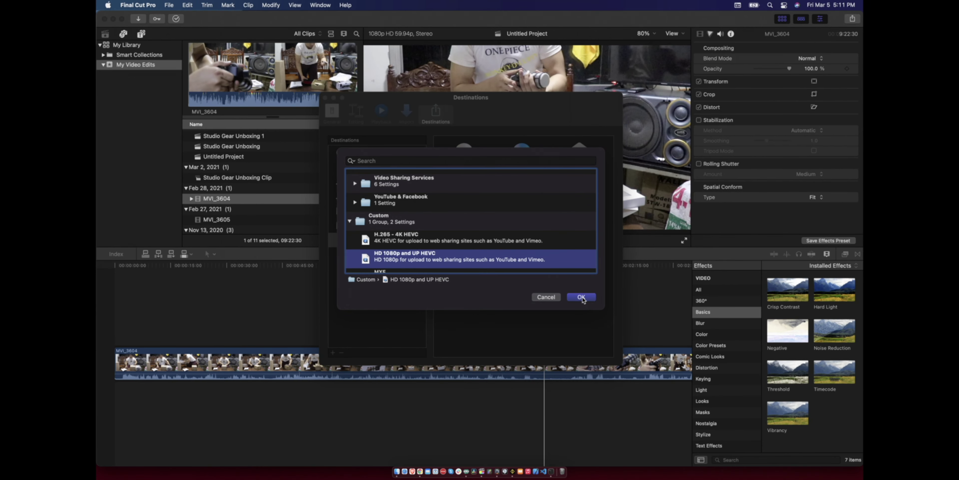
Confirm the HD 1080p and UP HEVC destination and close the destinations preferences.
{"action": "left_click", "coordinate": [676, 351]}
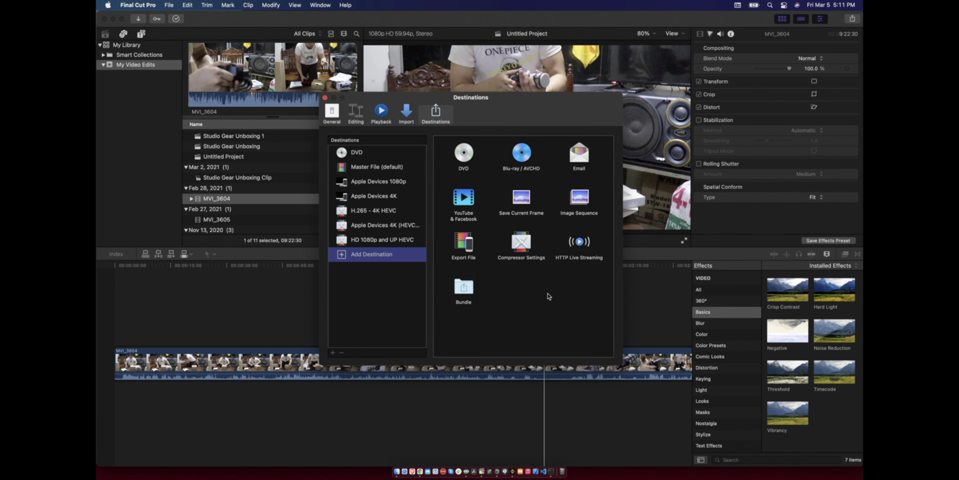
{"action": "left_click", "coordinate": [380, 242]}
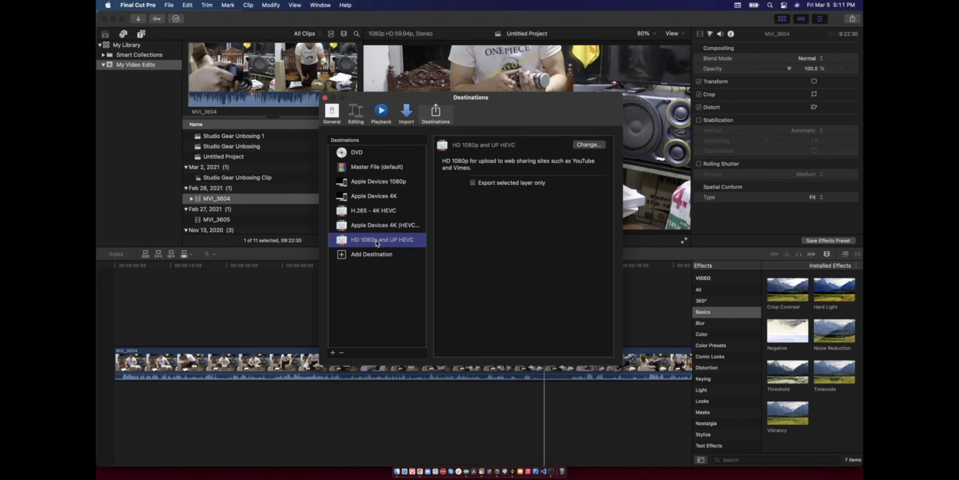
{"action": "left_click", "coordinate": [325, 98]}
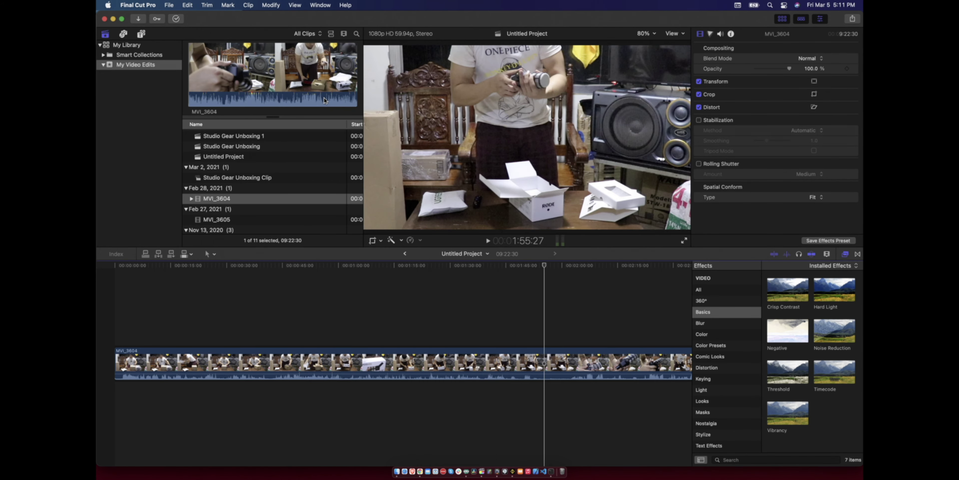
{"action": "left_click", "coordinate": [851, 19]}
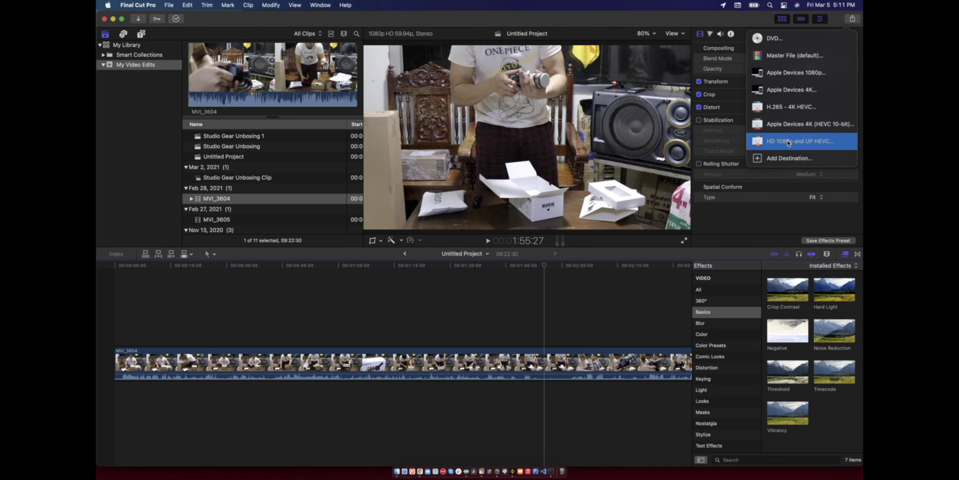
Export the project with the HD 1080p and UP HEVC destination at 1920 x 1080, 120 fps.
{"action": "left_click", "coordinate": [789, 142]}
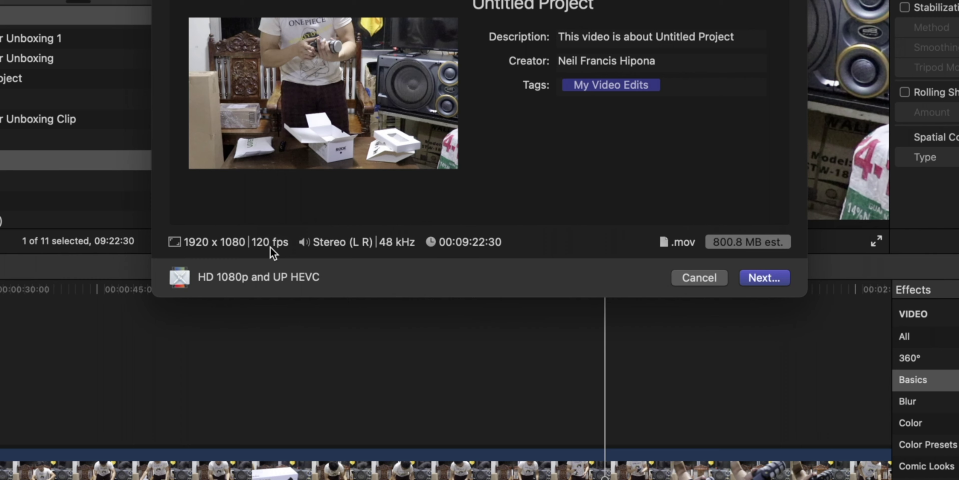